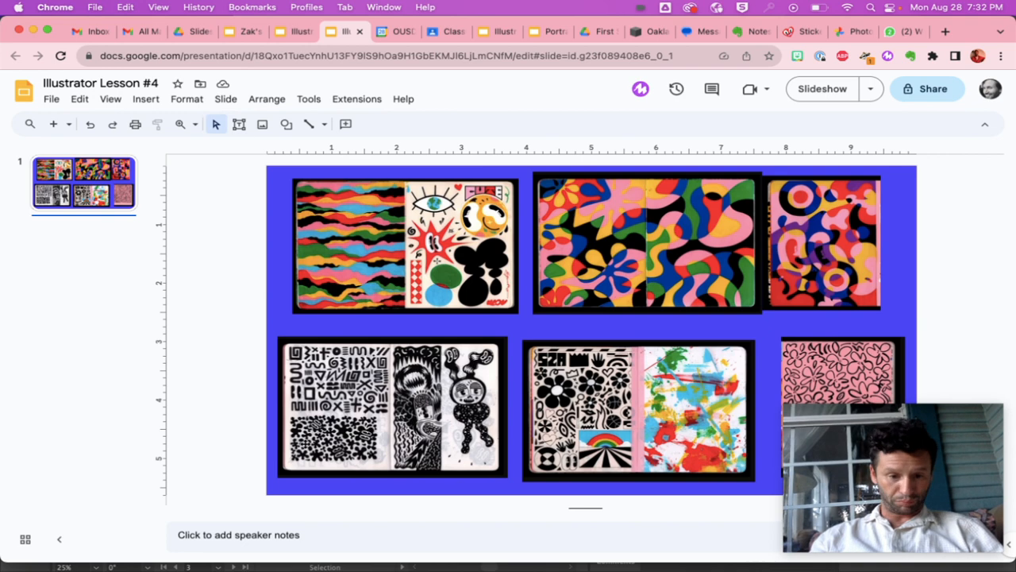
Switch to Illustrator and move the black segmented shape toward the red star, clearing the artboard's lower-right area
key(ctrl+Up)
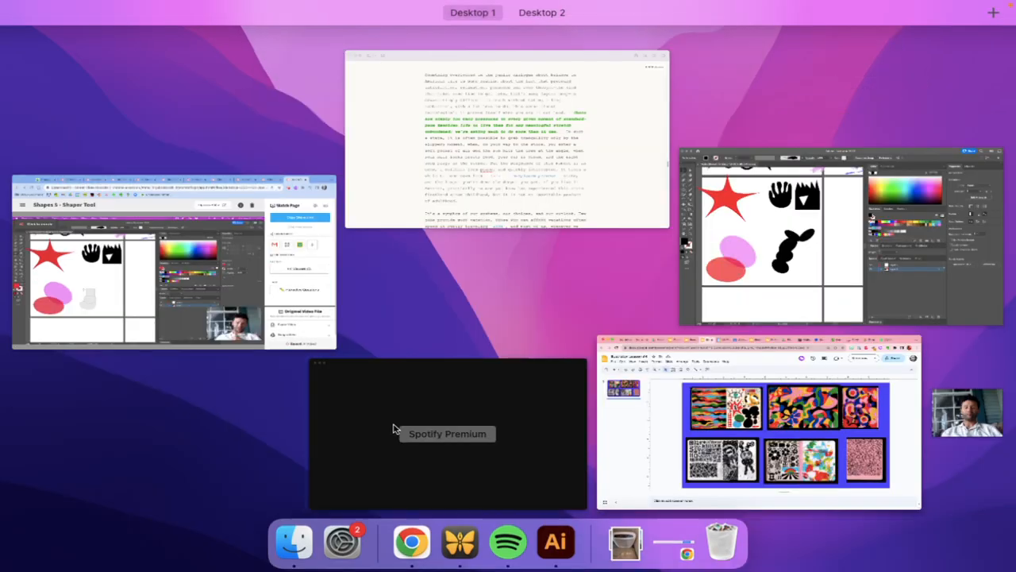
click(543, 542)
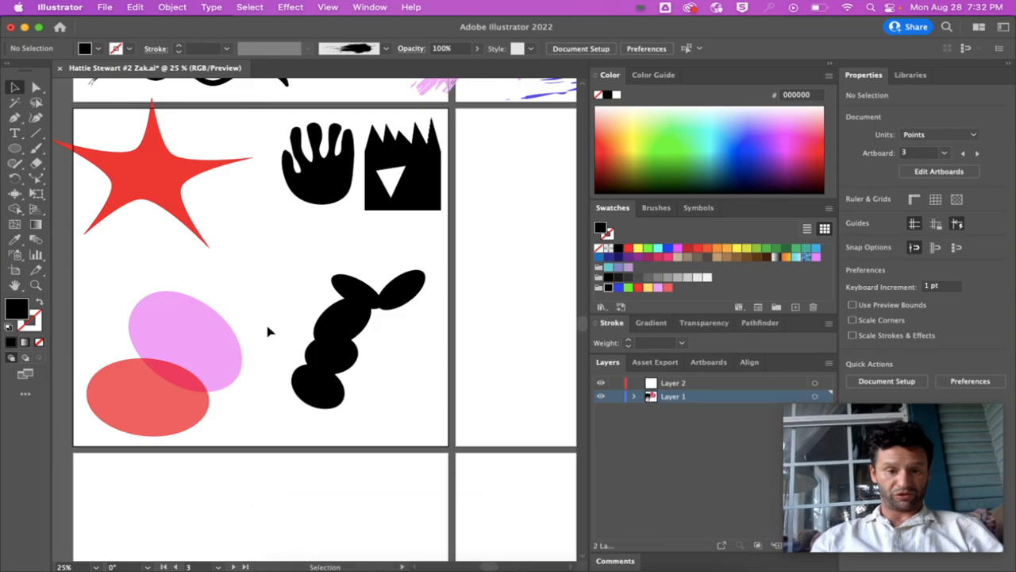
drag(422, 374, 424, 381)
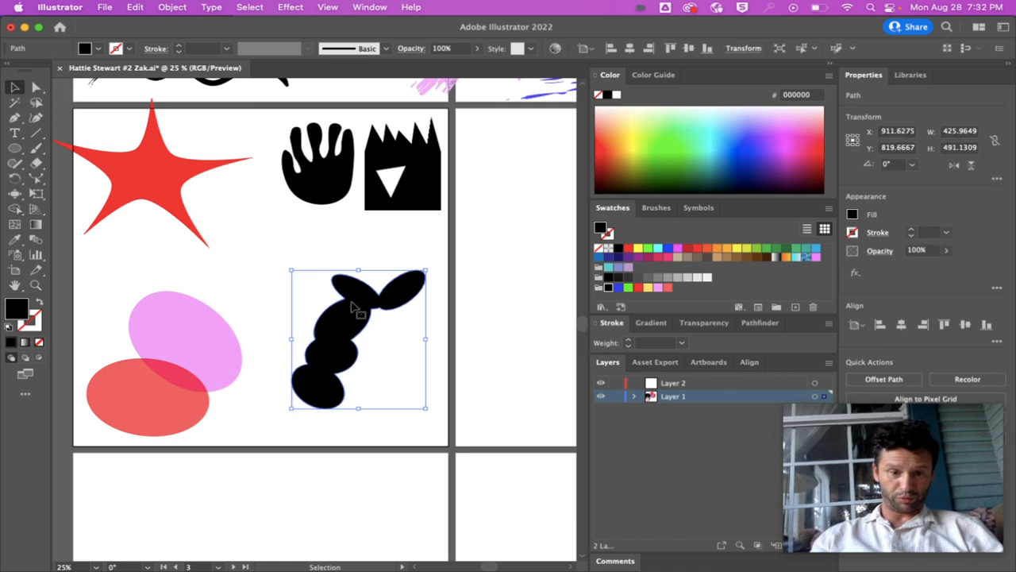
drag(335, 287, 232, 242)
click(369, 363)
scroll(369, 363, right, 3)
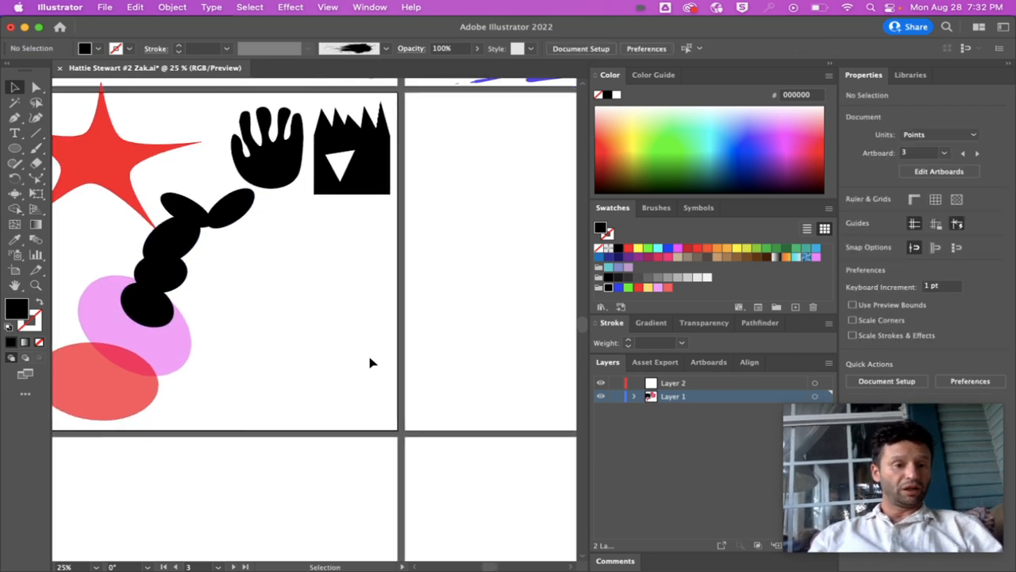
Draw an ellipse about 431 by 401 pt in the artboard's cleared area, with no fill and a 4 pt black stroke
click(18, 151)
drag(231, 272, 368, 384)
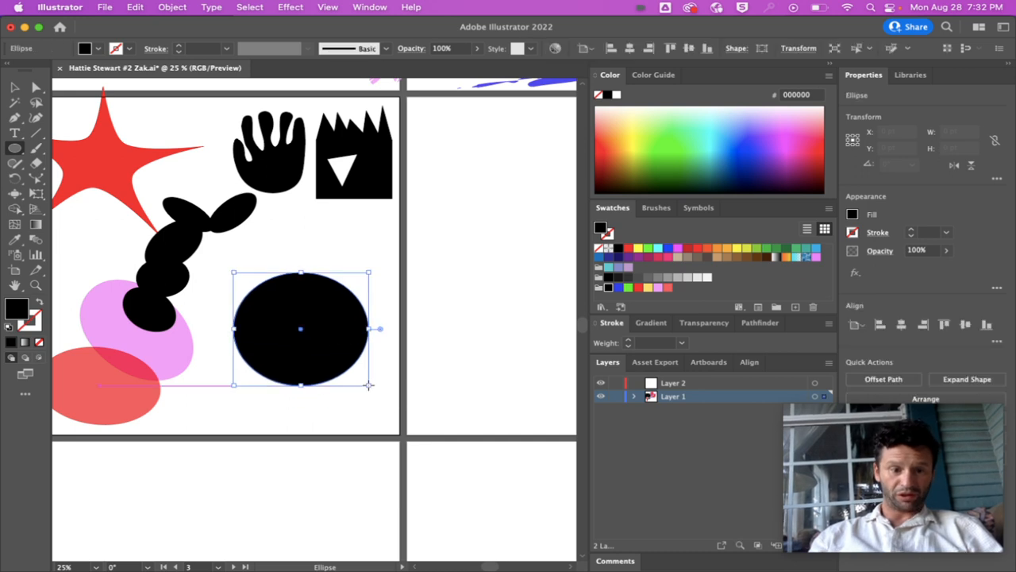
click(39, 306)
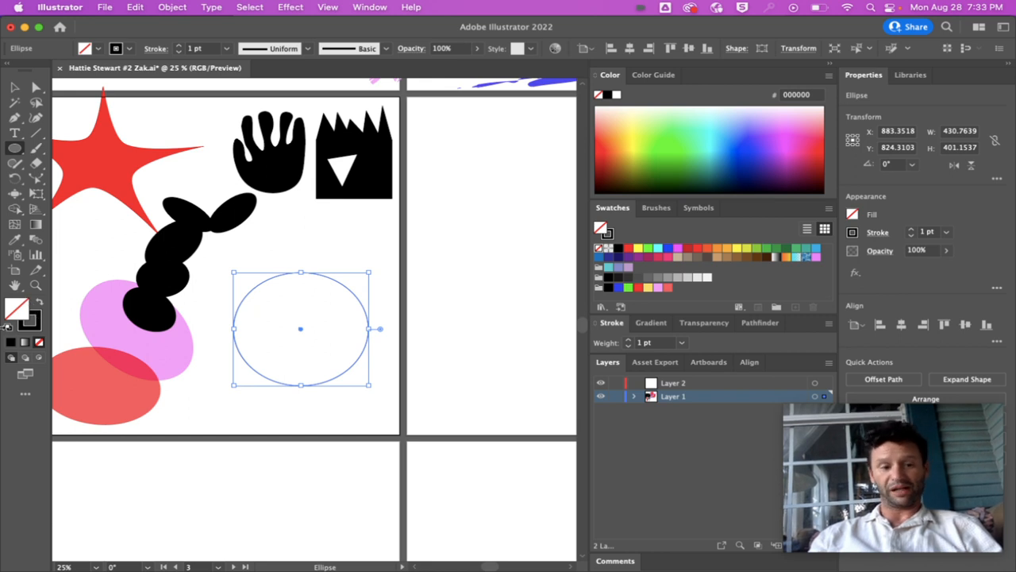
click(911, 230)
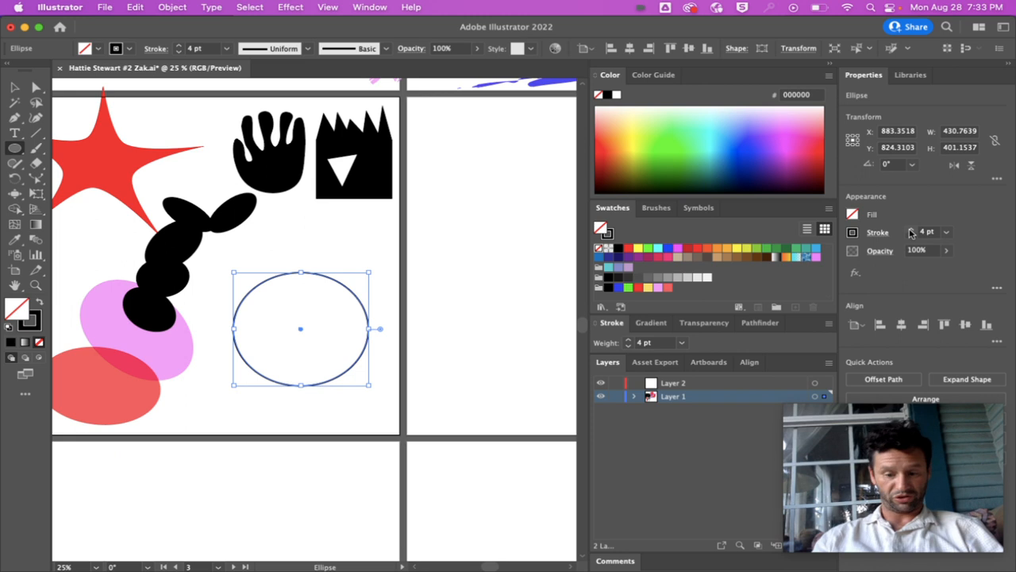
Try the Scallop tool on the ellipse's upper-right edge and undo the distortion
key(super+plus)
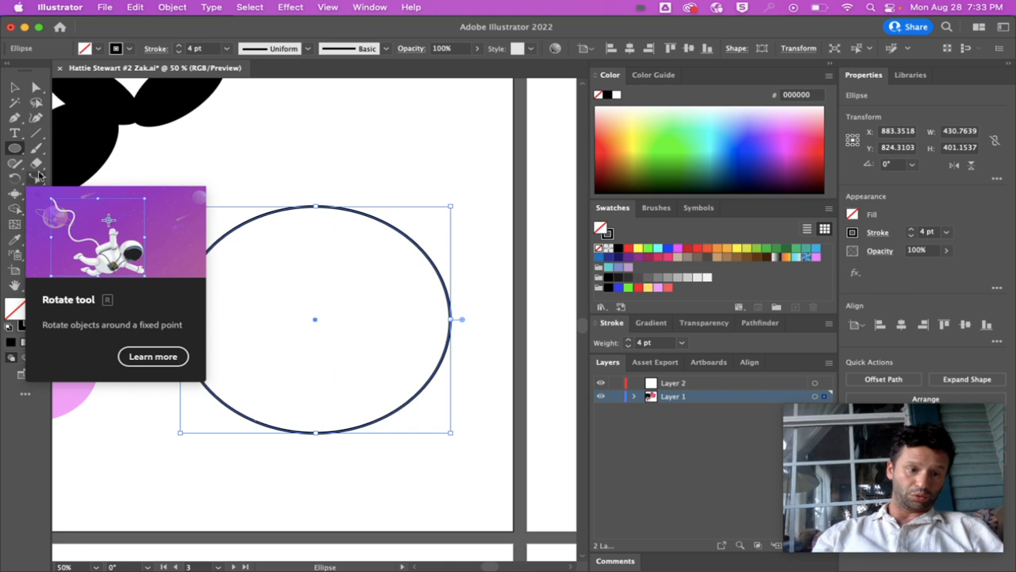
drag(14, 193, 63, 197)
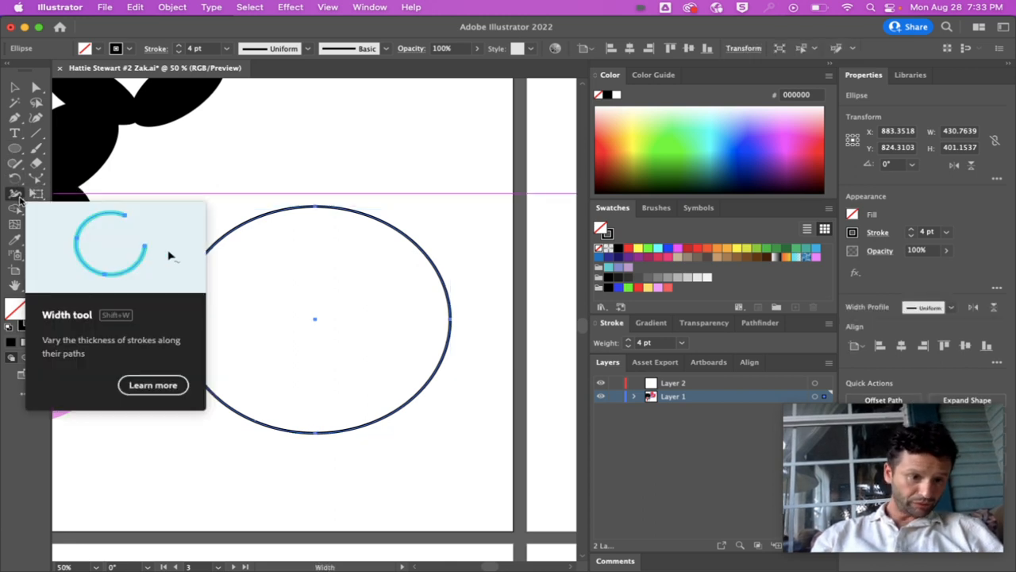
click(19, 198)
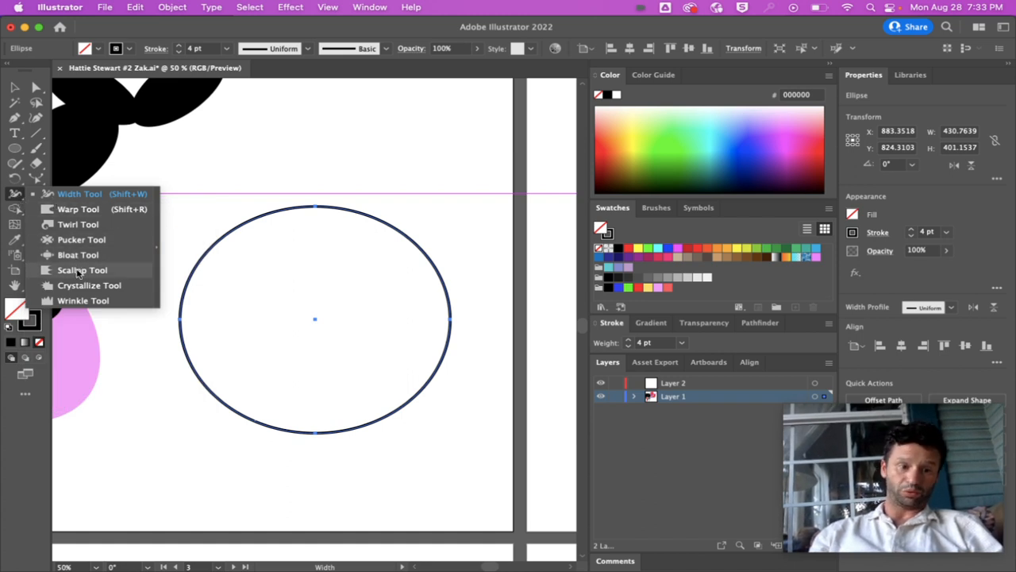
click(78, 271)
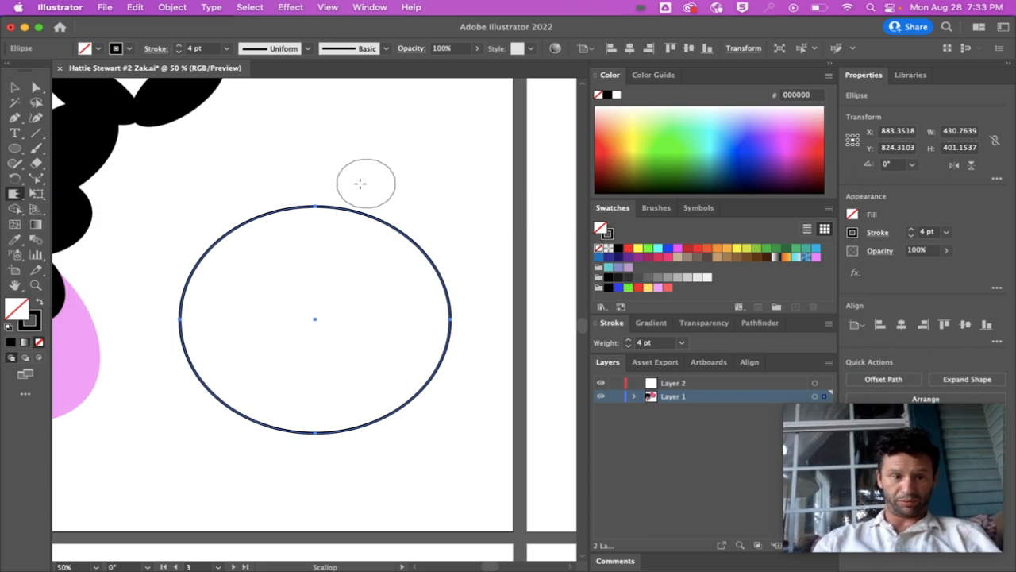
click(15, 194)
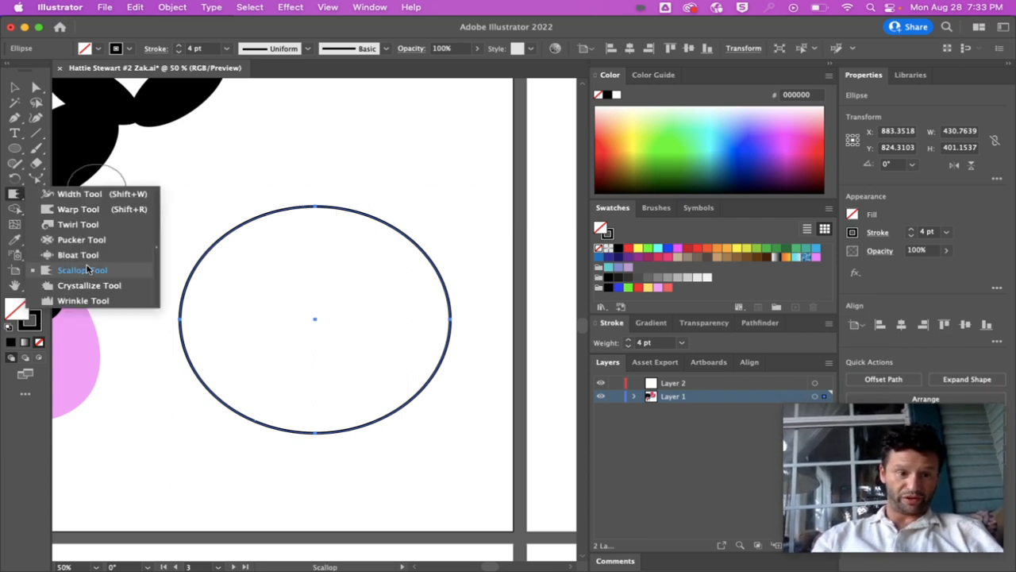
click(84, 270)
mouse_move(378, 181)
mouse_down()
mouse_move(341, 268)
mouse_move(382, 277)
mouse_move(456, 257)
mouse_move(372, 304)
mouse_up()
key(v)
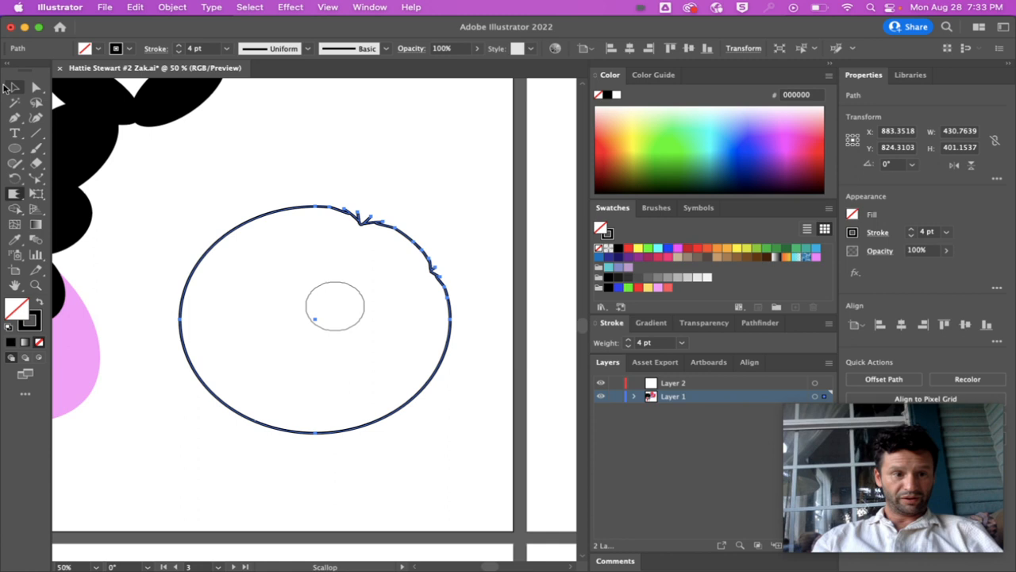
click(298, 161)
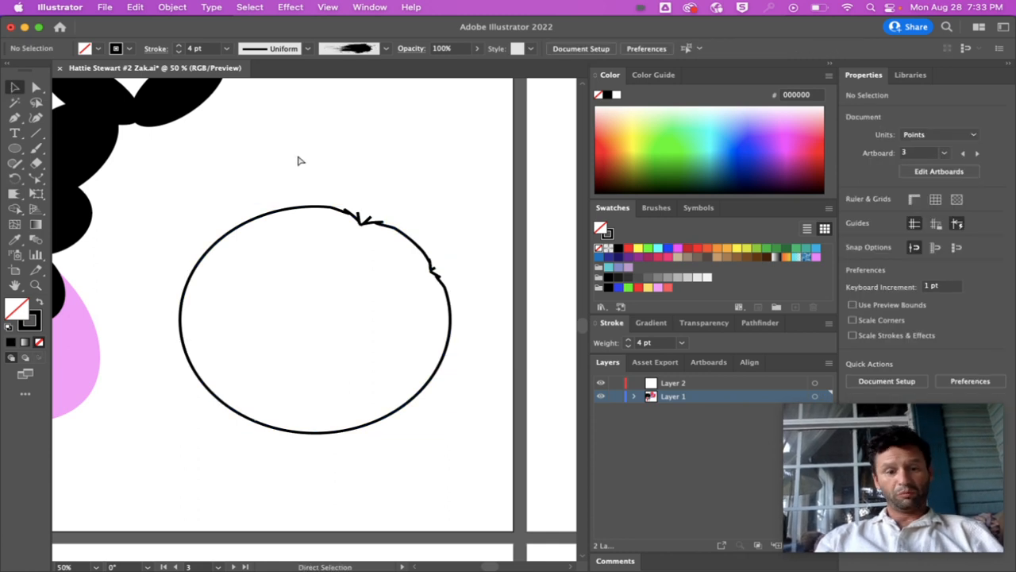
key(super+z)
key(super+z)
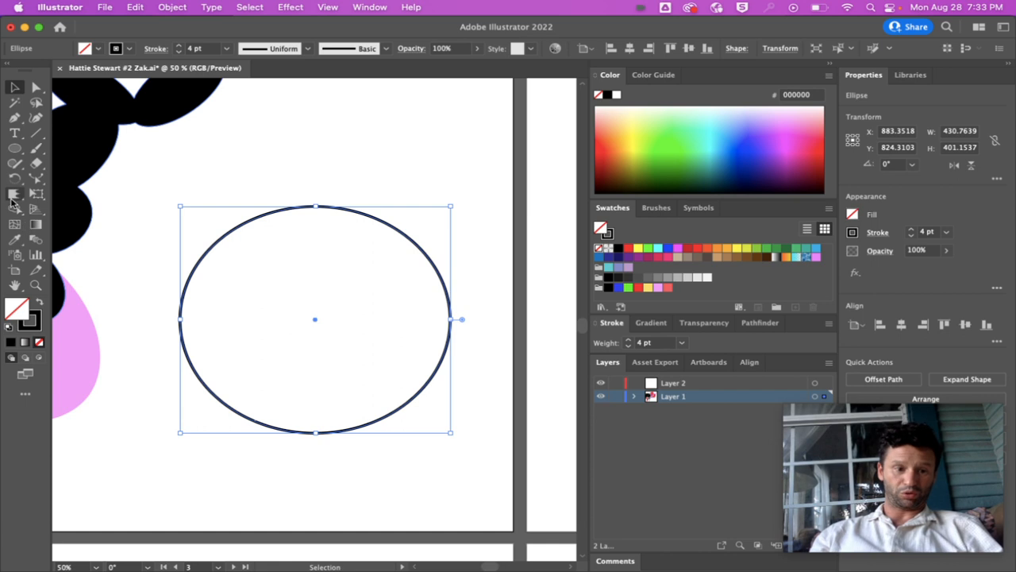
Push six small rounded bumps outward around the ellipse's outline with the Bloat tool
click(13, 196)
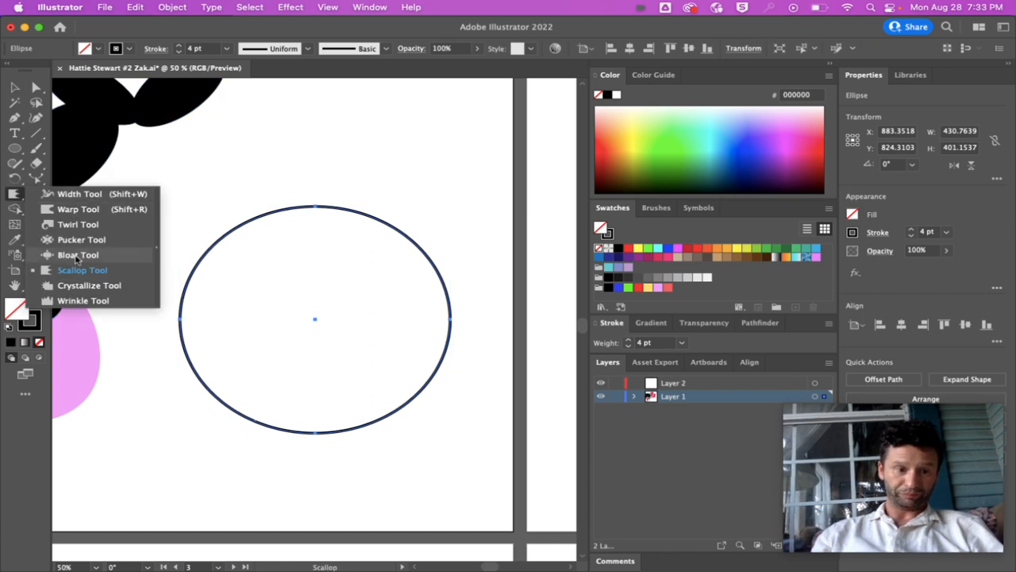
click(77, 255)
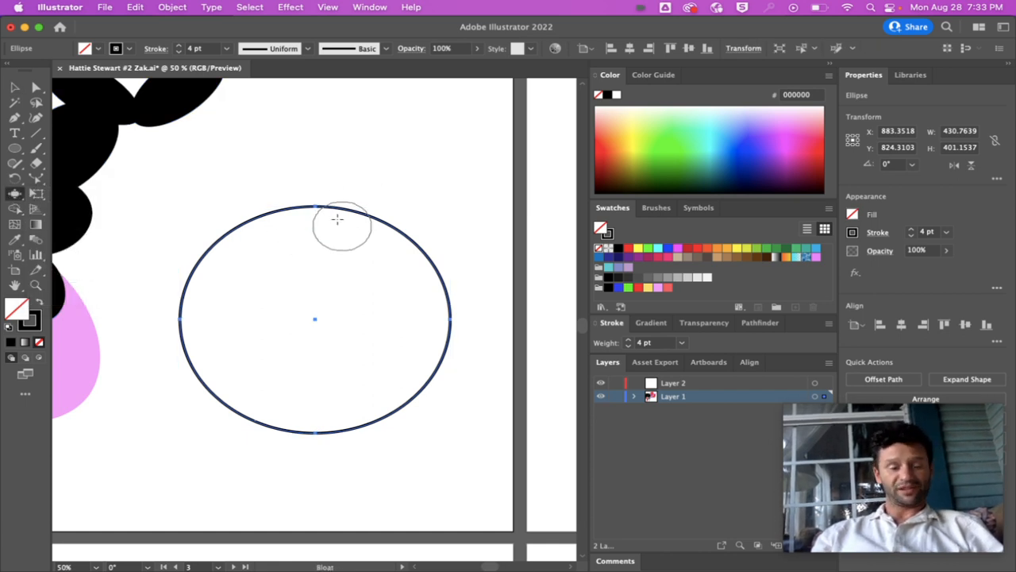
drag(318, 228, 319, 215)
mouse_move(404, 274)
mouse_down()
mouse_move(415, 247)
mouse_move(418, 262)
mouse_up()
drag(404, 343, 446, 360)
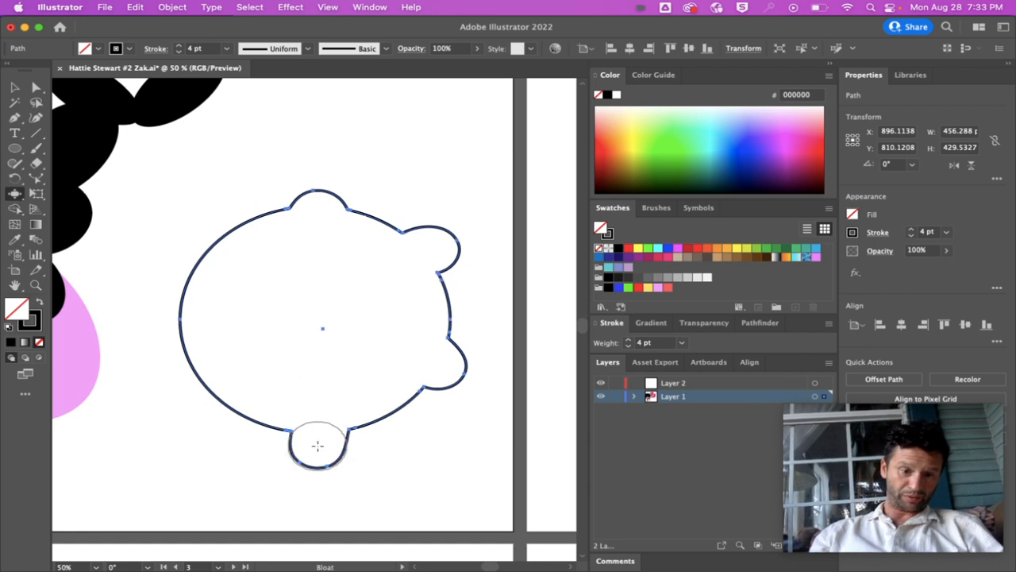
drag(298, 409, 303, 427)
drag(204, 347, 200, 345)
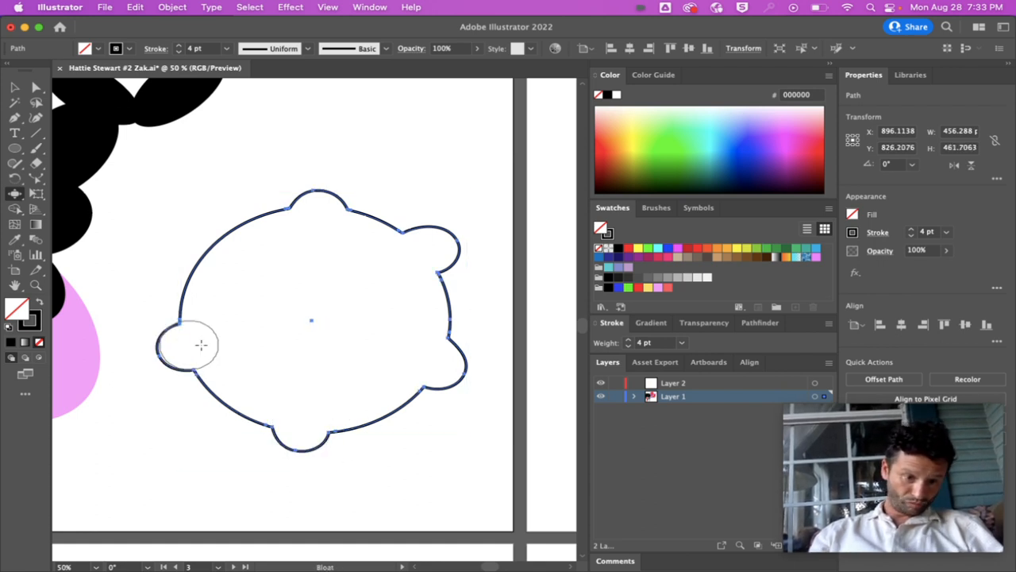
drag(226, 265, 222, 240)
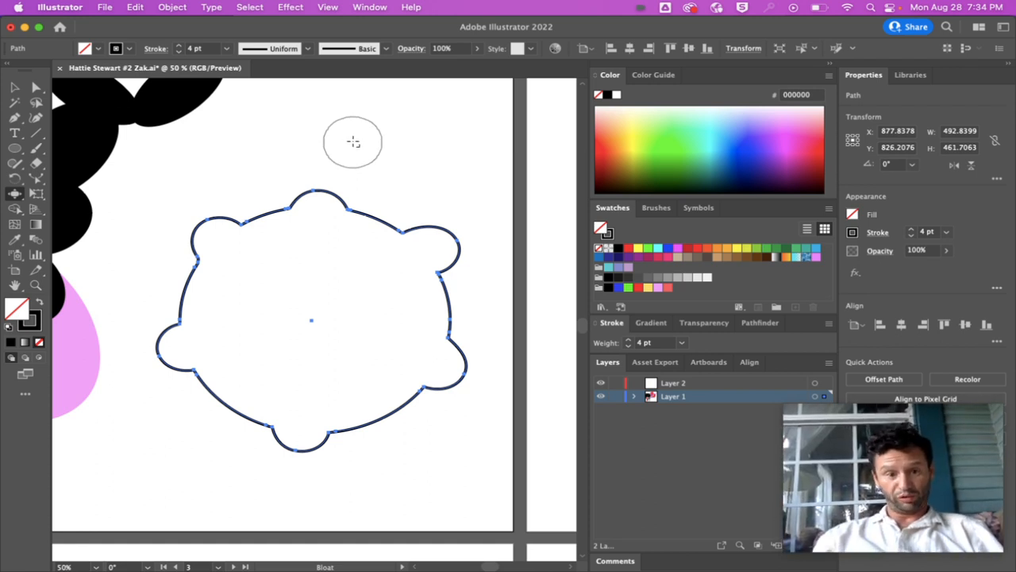
Enlarge the Bloat brush and expand the shape's top, upper-right and lower-right bumps into large round lobes
mouse_move(353, 128)
mouse_down()
mouse_move(314, 138)
mouse_move(373, 128)
mouse_up()
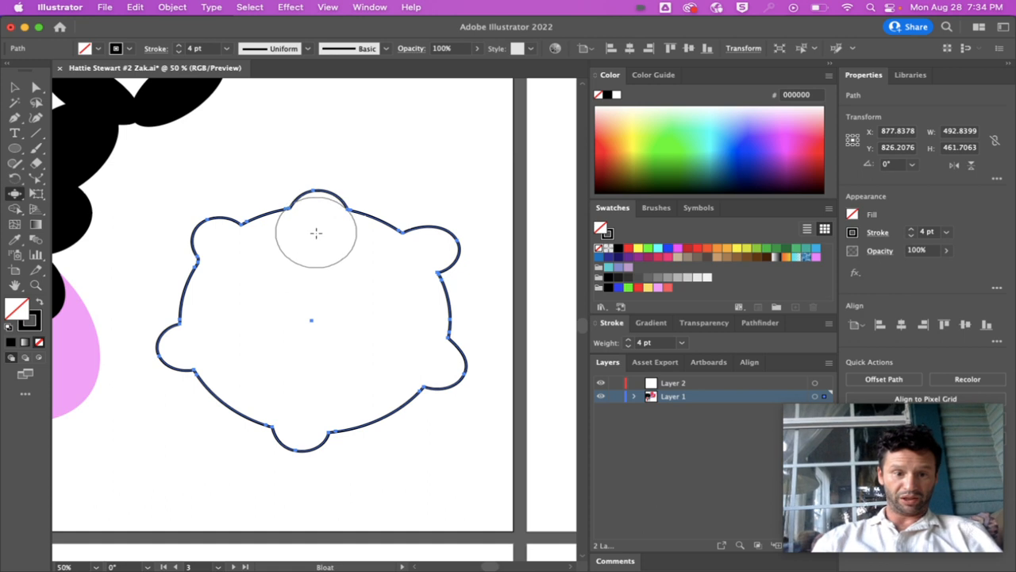
mouse_move(326, 174)
mouse_down()
mouse_move(306, 159)
mouse_move(332, 143)
mouse_move(347, 148)
mouse_move(347, 168)
mouse_move(328, 152)
mouse_move(356, 157)
mouse_move(356, 169)
mouse_move(313, 166)
mouse_up()
scroll(399, 311, right, 5)
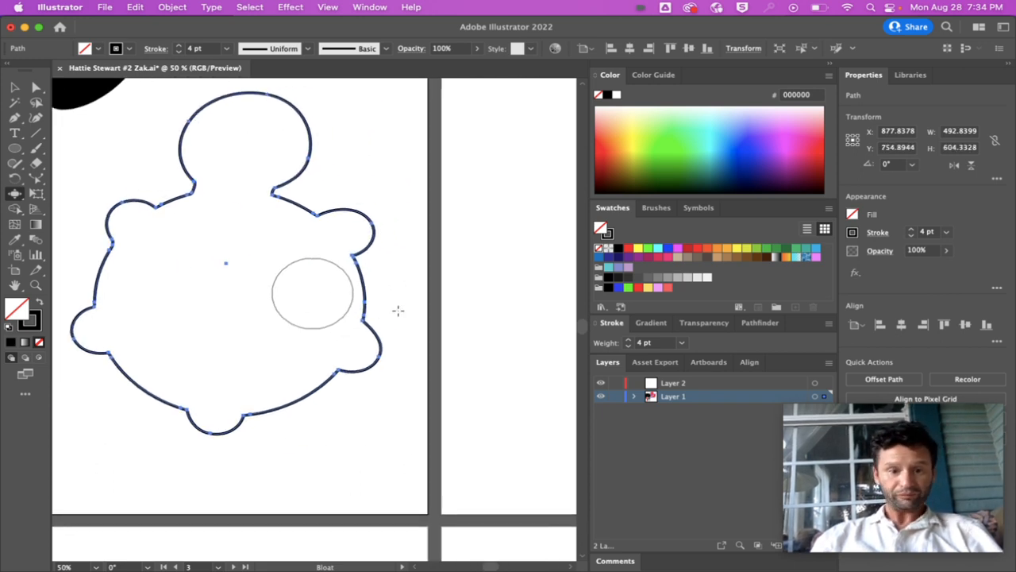
mouse_move(322, 243)
mouse_down()
mouse_move(373, 238)
mouse_move(390, 193)
mouse_move(396, 220)
mouse_move(349, 224)
mouse_move(366, 192)
mouse_move(419, 214)
mouse_move(431, 241)
mouse_move(398, 242)
mouse_move(429, 236)
mouse_move(432, 245)
mouse_move(390, 233)
mouse_up()
mouse_move(361, 345)
mouse_down()
mouse_move(423, 353)
mouse_move(436, 369)
mouse_move(415, 415)
mouse_move(360, 401)
mouse_move(368, 366)
mouse_move(402, 350)
mouse_move(428, 347)
mouse_move(442, 374)
mouse_move(436, 410)
mouse_move(383, 413)
mouse_move(364, 387)
mouse_up()
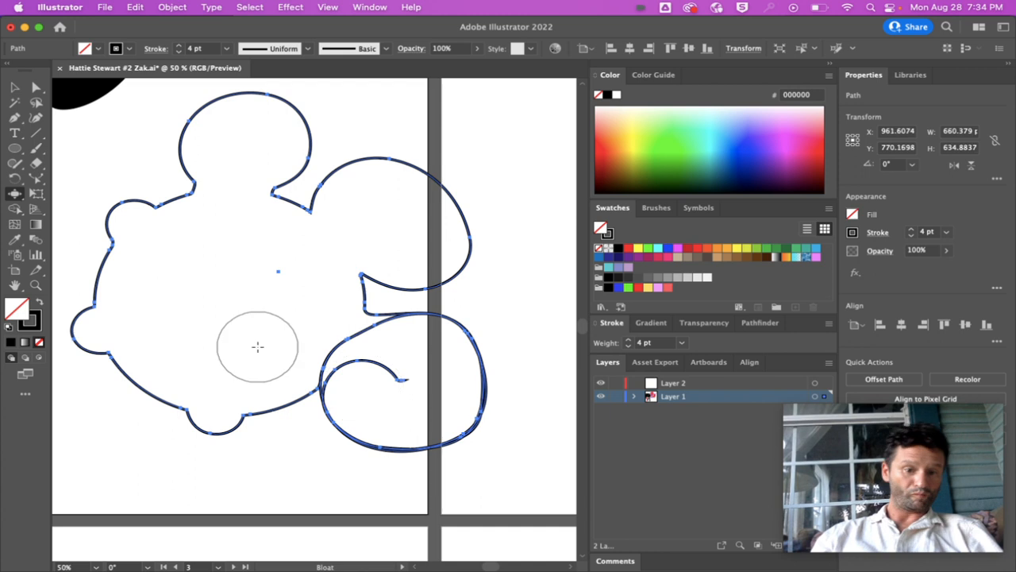
key(cmd+z)
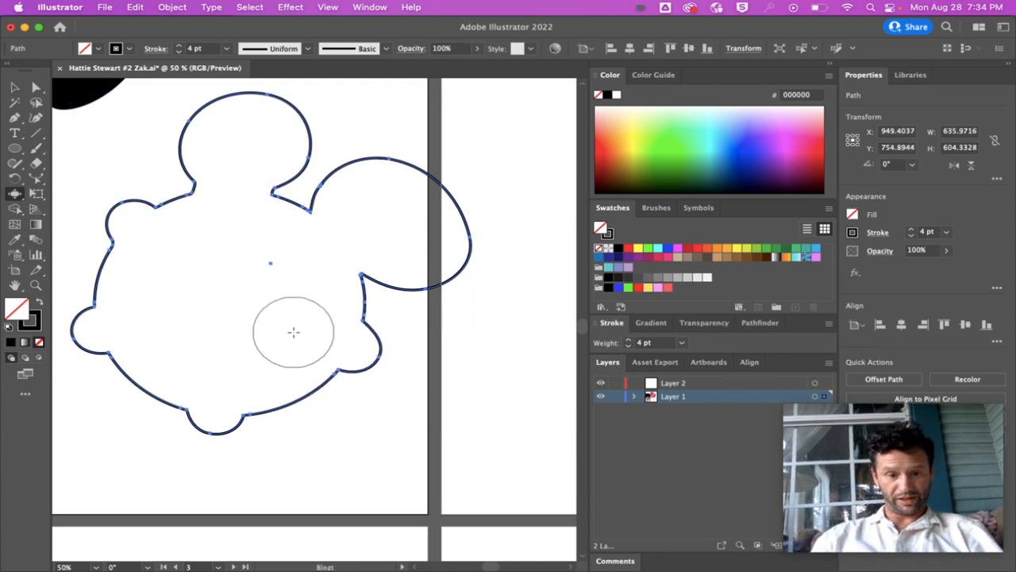
mouse_move(408, 357)
mouse_down()
mouse_move(425, 387)
mouse_move(407, 401)
mouse_move(383, 362)
mouse_up()
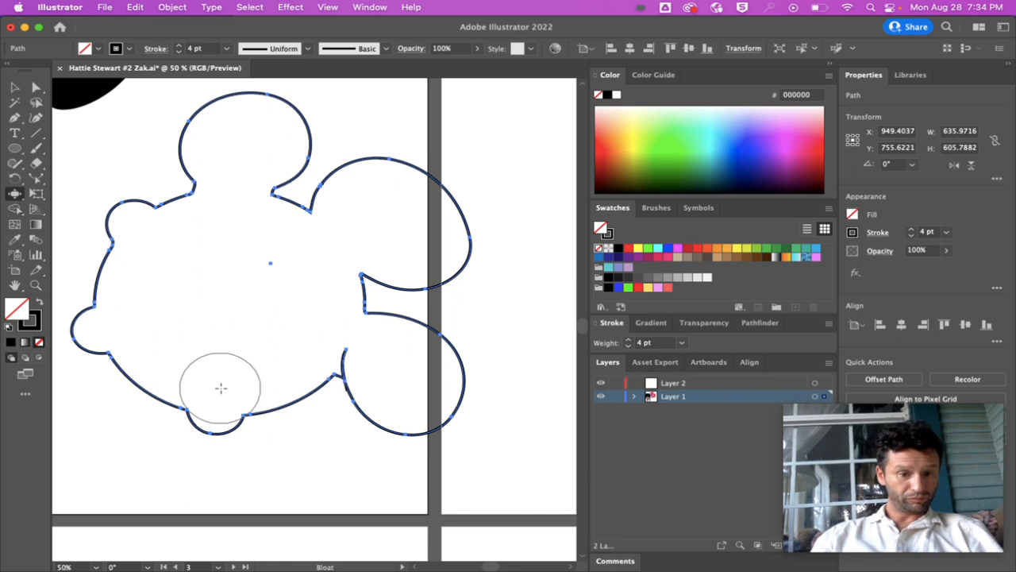
Bloat the shape's bottom, lower-left and upper-left bumps outward into large lobes to complete the flower outline
scroll(220, 389, down, 2)
mouse_move(238, 351)
mouse_down()
mouse_move(228, 394)
mouse_move(251, 430)
mouse_move(285, 427)
mouse_move(293, 400)
mouse_move(277, 400)
mouse_move(258, 409)
mouse_move(265, 425)
mouse_move(317, 421)
mouse_move(314, 459)
mouse_move(285, 462)
mouse_move(234, 445)
mouse_move(228, 429)
mouse_move(241, 454)
mouse_move(281, 453)
mouse_up()
scroll(195, 390, left, 5)
scroll(195, 390, down, 3)
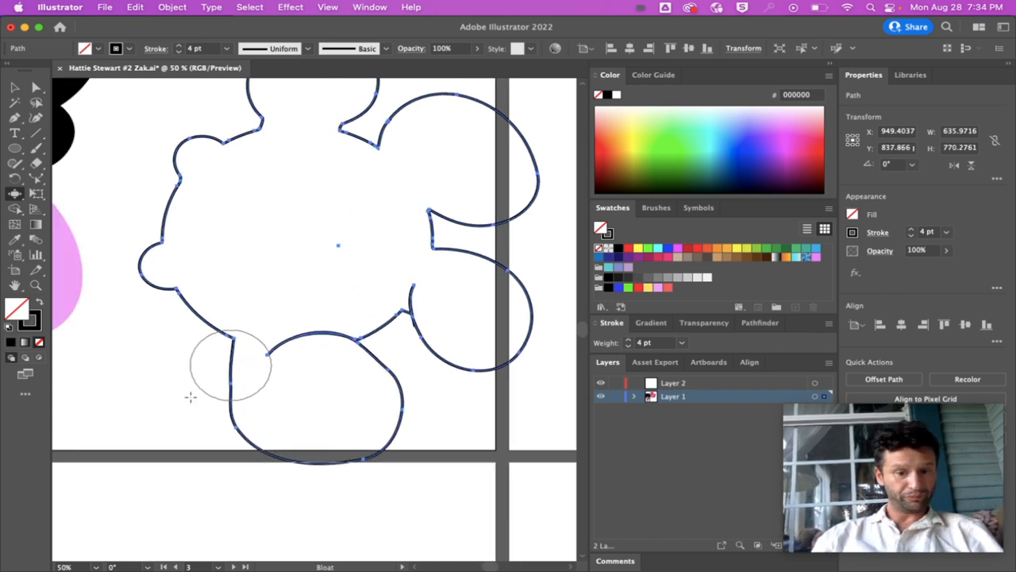
scroll(193, 397, up, 2)
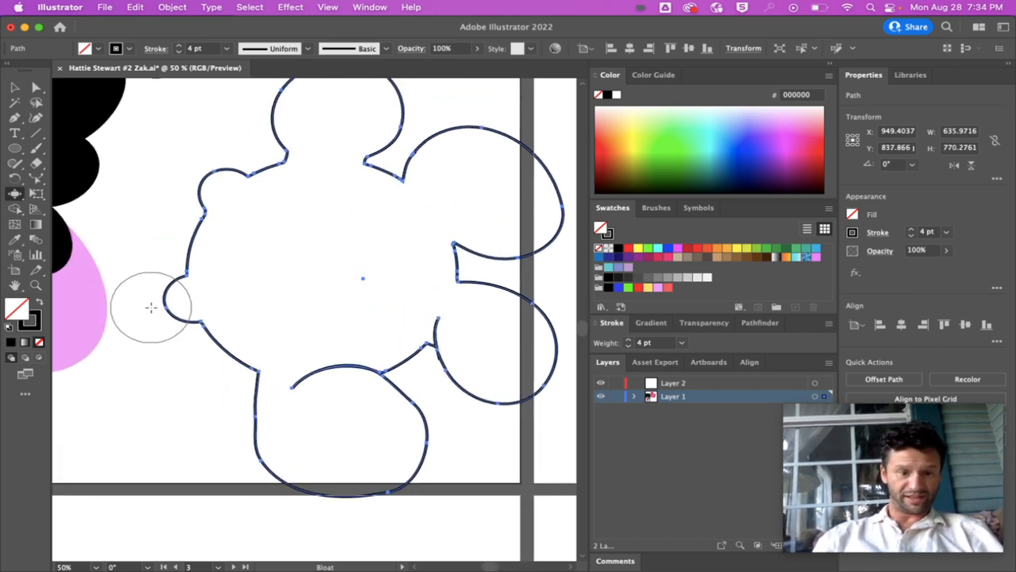
mouse_move(238, 288)
mouse_down()
mouse_move(167, 300)
mouse_move(142, 331)
mouse_move(164, 356)
mouse_move(165, 384)
mouse_move(134, 383)
mouse_move(123, 325)
mouse_move(134, 297)
mouse_move(181, 317)
mouse_up()
mouse_move(222, 204)
mouse_down()
mouse_move(181, 180)
mouse_move(181, 147)
mouse_move(217, 146)
mouse_move(206, 176)
mouse_move(148, 155)
mouse_move(171, 129)
mouse_move(189, 128)
mouse_move(207, 181)
mouse_move(157, 181)
mouse_move(147, 137)
mouse_move(169, 127)
mouse_move(193, 129)
mouse_move(210, 165)
mouse_move(212, 144)
mouse_move(200, 129)
mouse_move(164, 132)
mouse_up()
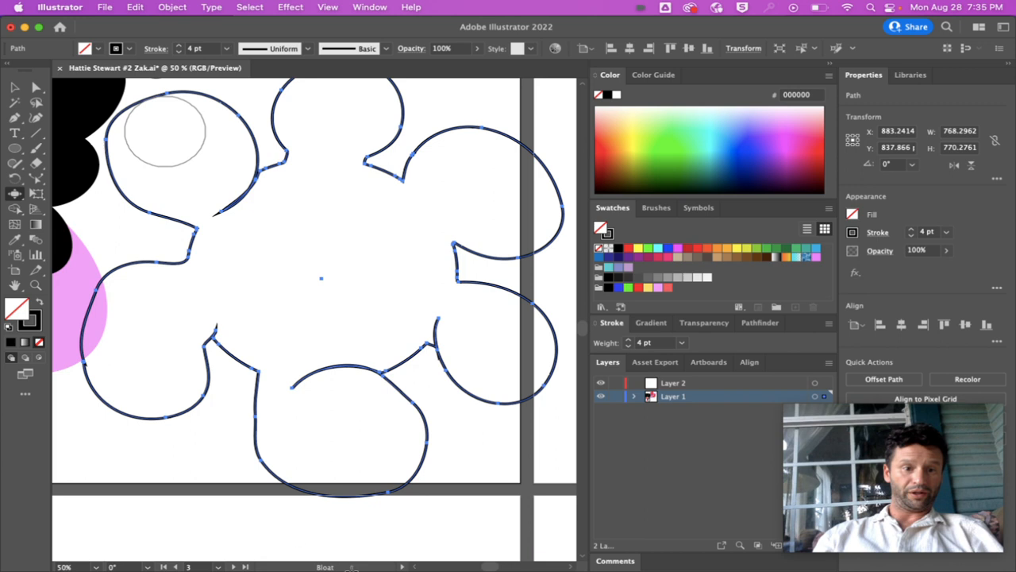
Try the flower shape with a solid black fill and no stroke, and undo the swap
click(39, 303)
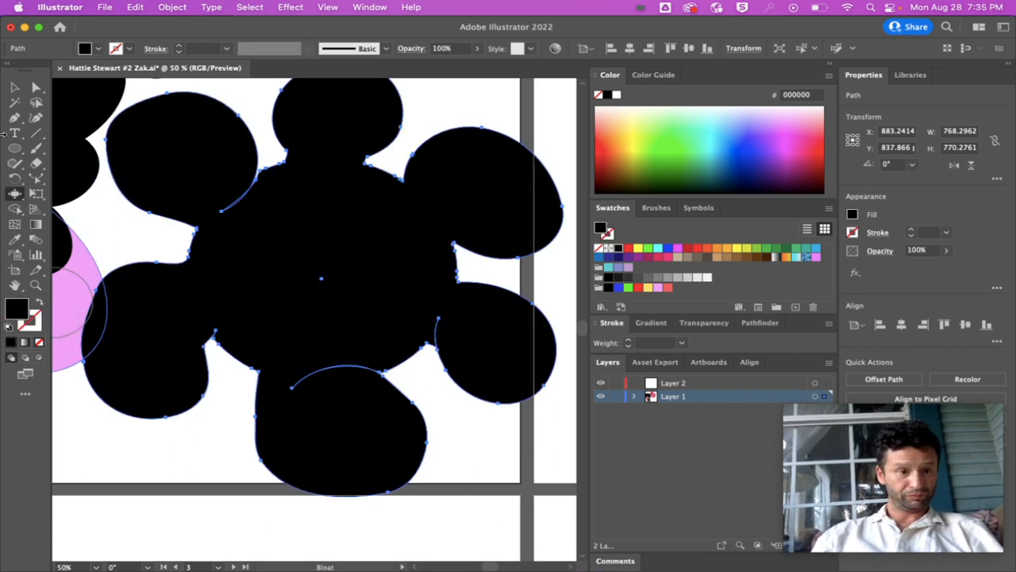
click(16, 85)
click(461, 412)
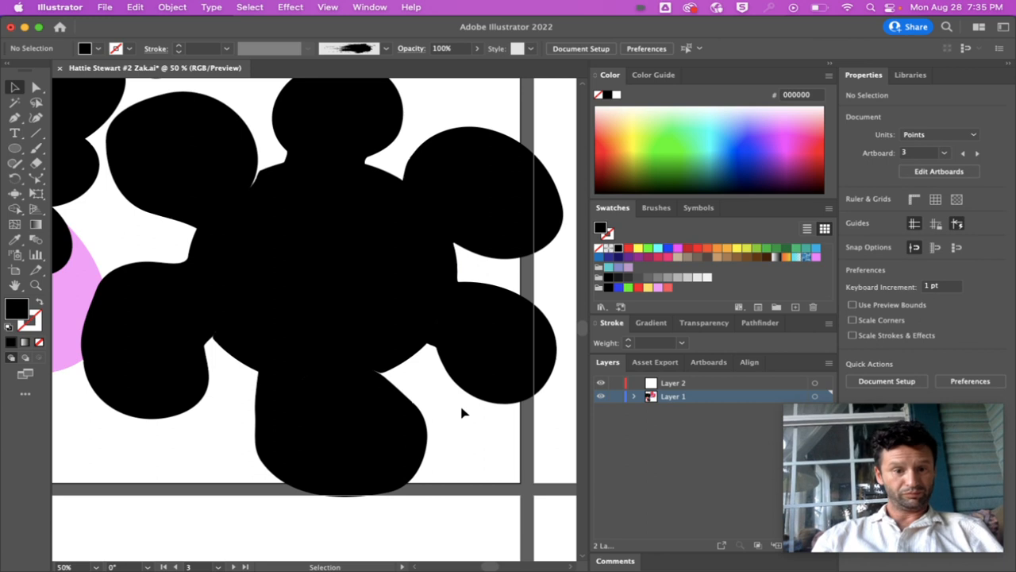
scroll(464, 412, down, 2)
scroll(463, 413, up, 2)
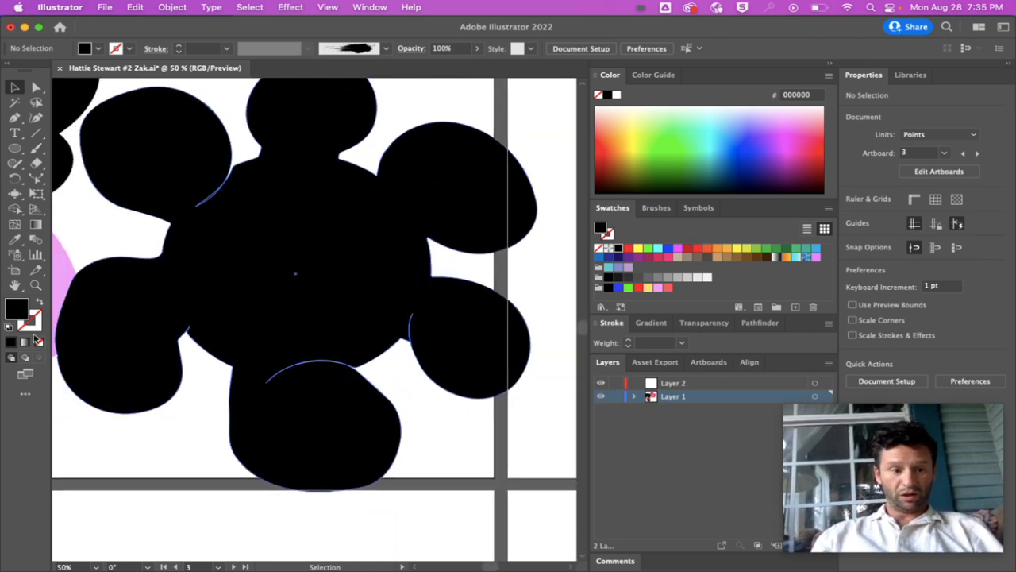
key(super+z)
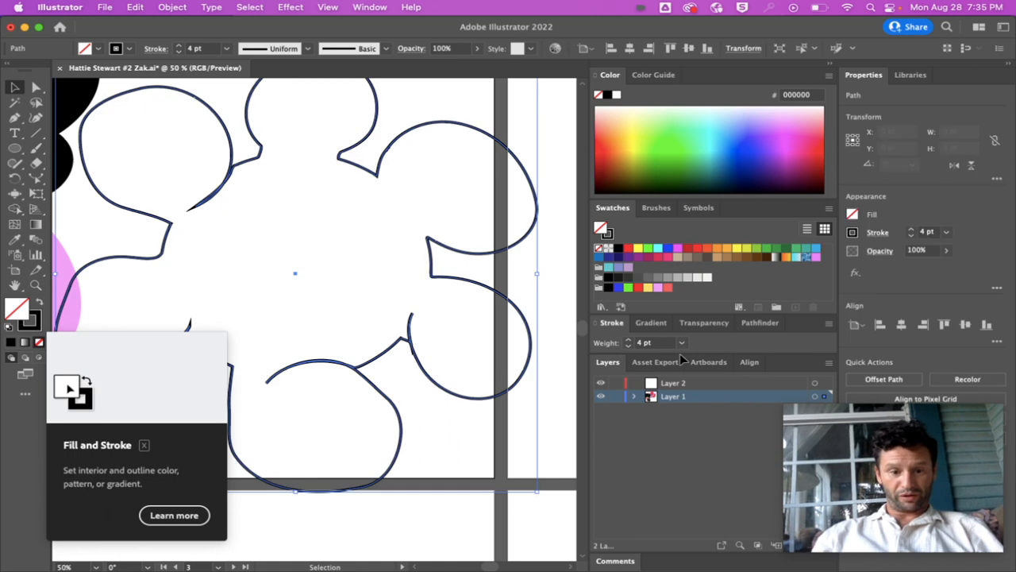
Examine the stray path tip where the flower's lower-right lobe joins its center, with the shape deselected
key(super+=)
key(super+=)
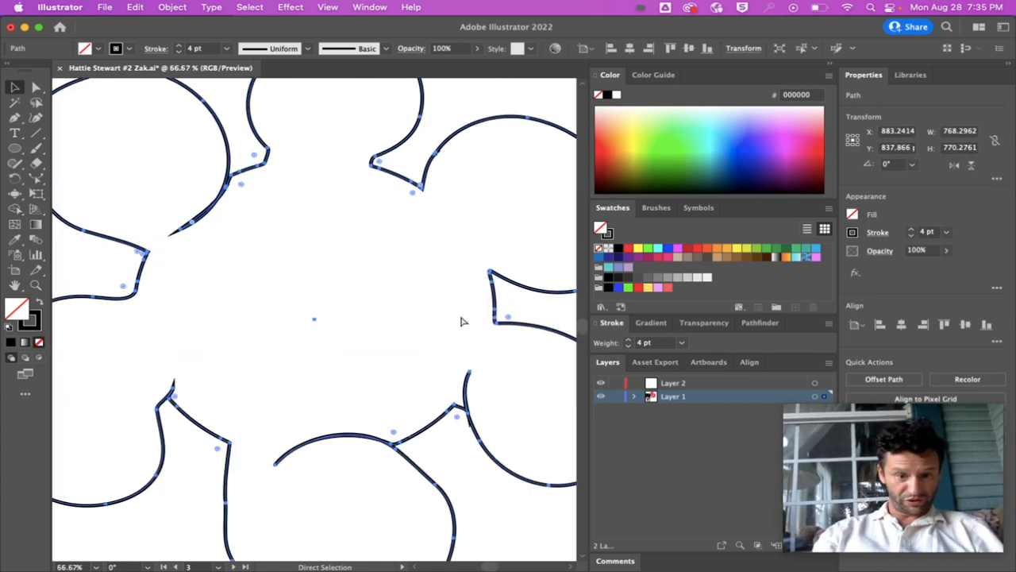
scroll(462, 320, right, 5)
scroll(512, 328, down, 5)
scroll(512, 328, right, 2)
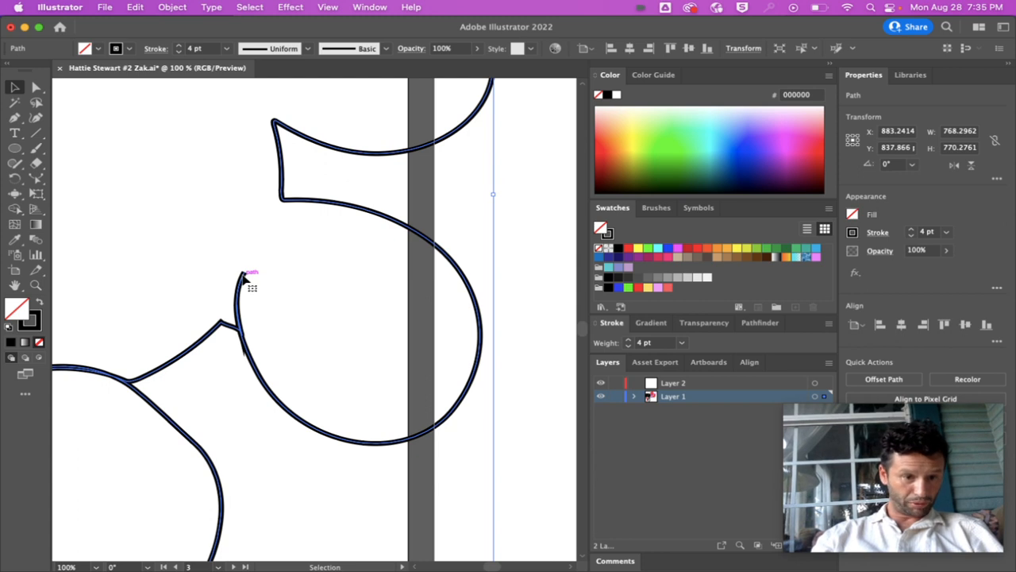
click(531, 234)
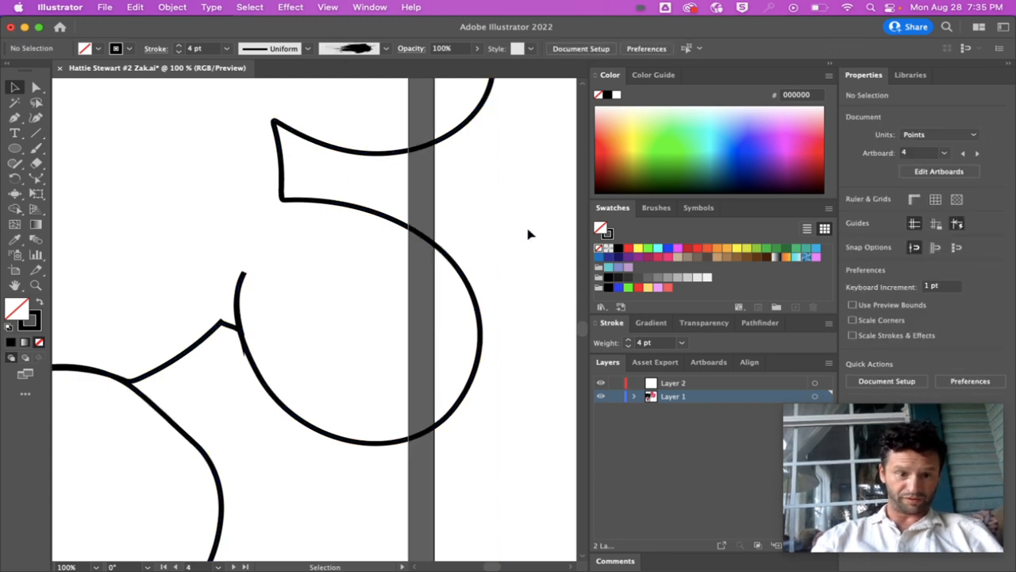
Delete the stray anchor points at the inner tips of the flower's lower-right and bottom lobes
click(14, 117)
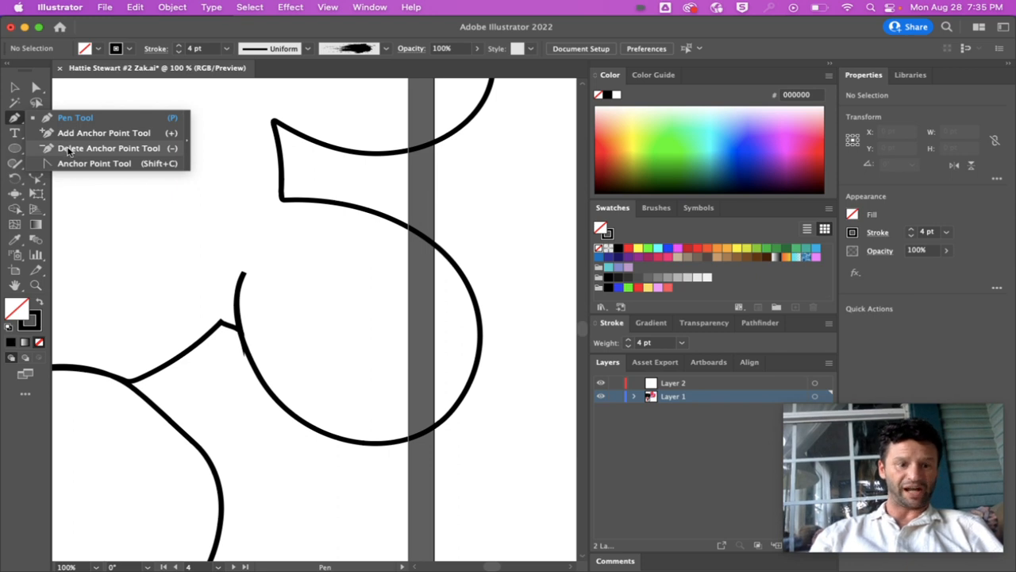
click(68, 149)
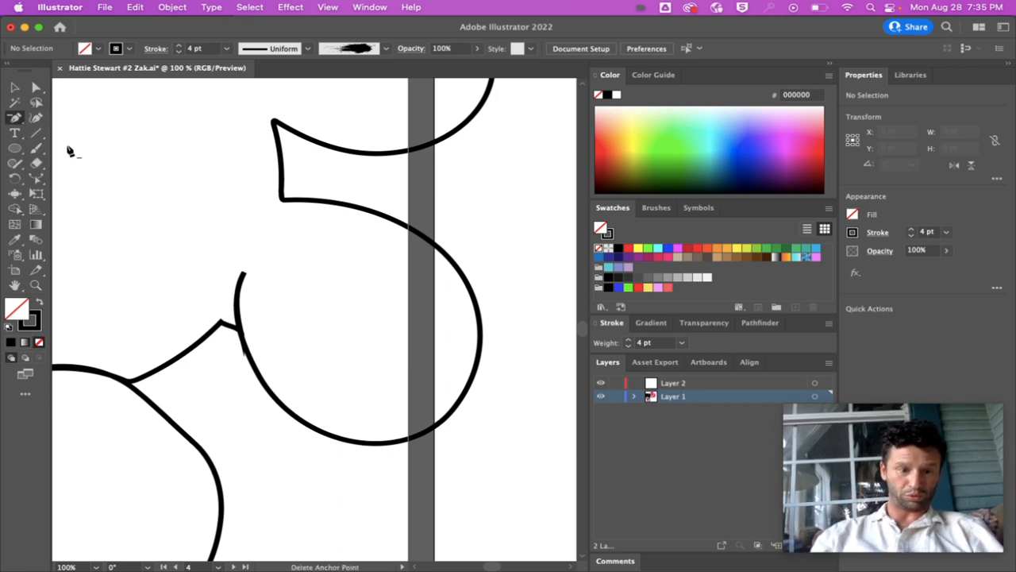
click(245, 275)
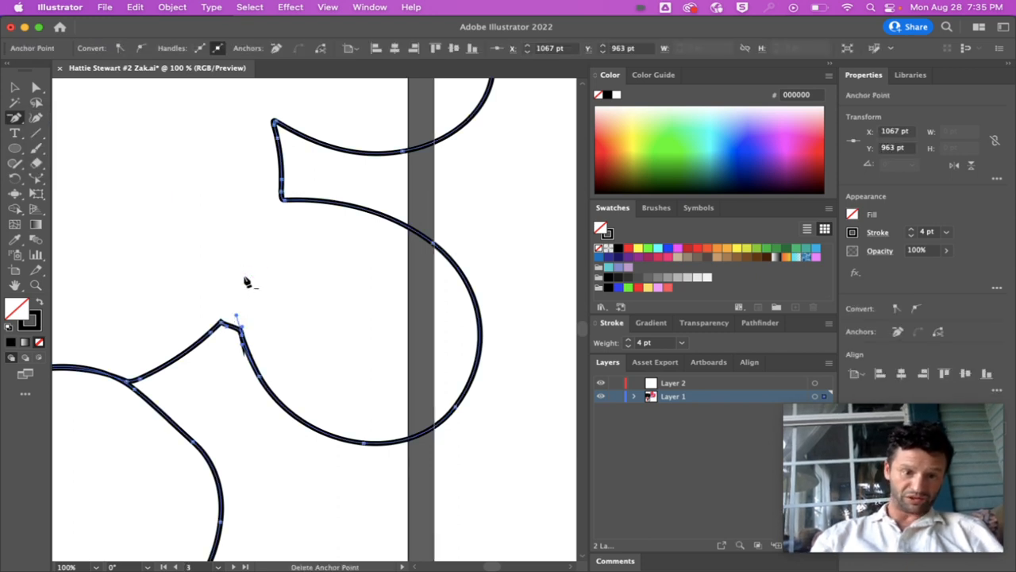
scroll(248, 298, down, 5)
scroll(247, 298, left, 5)
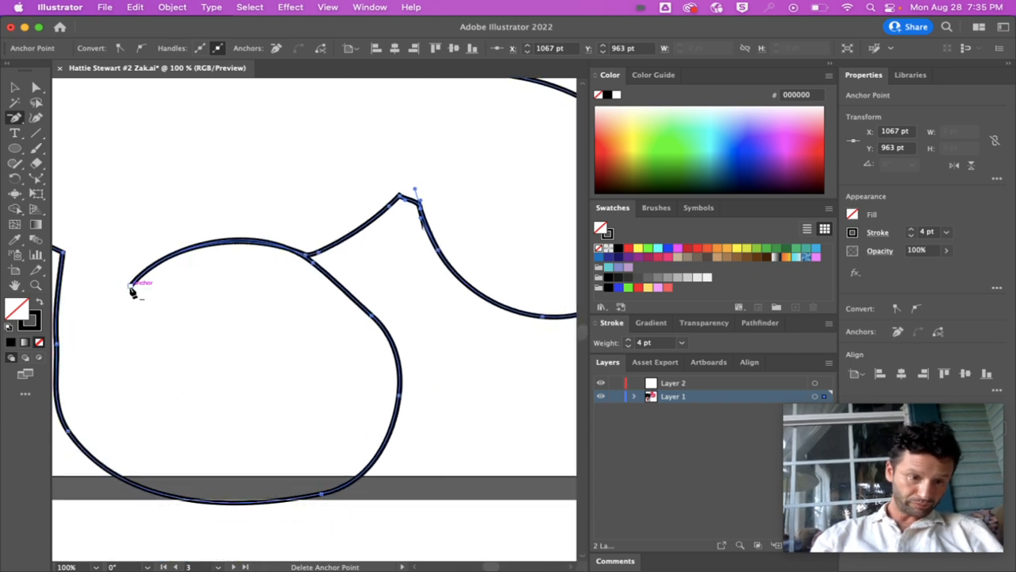
click(130, 287)
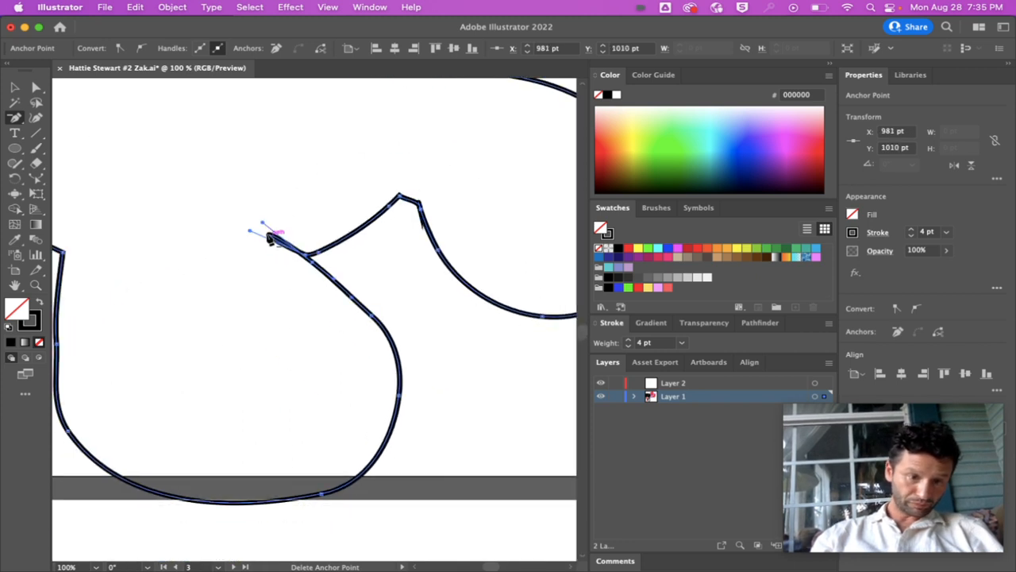
Delete the stray anchor points at the inner tips of the flower's lower-left and upper-left lobes
scroll(270, 238, left, 5)
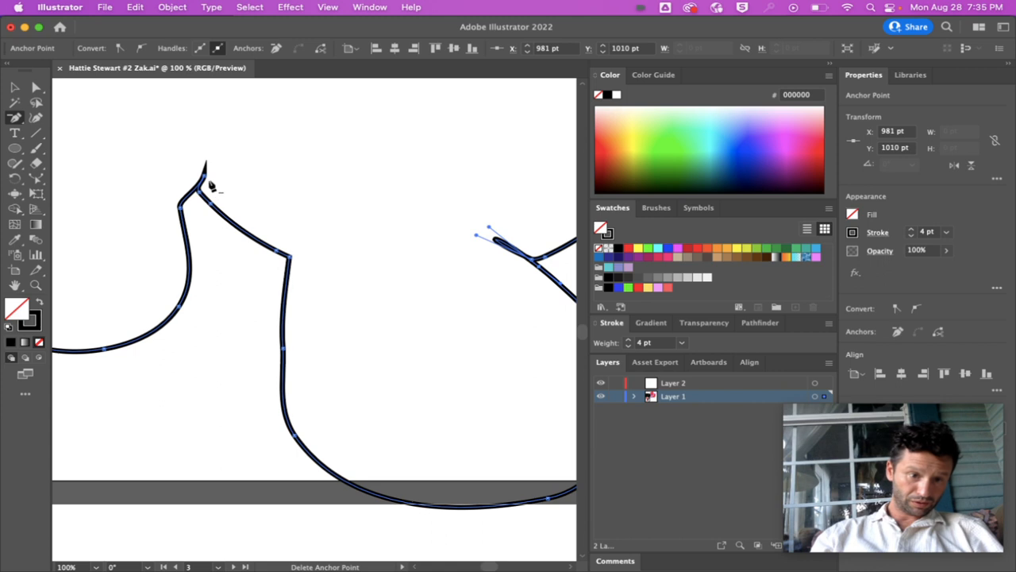
click(204, 168)
scroll(408, 211, up, 5)
scroll(408, 212, left, 5)
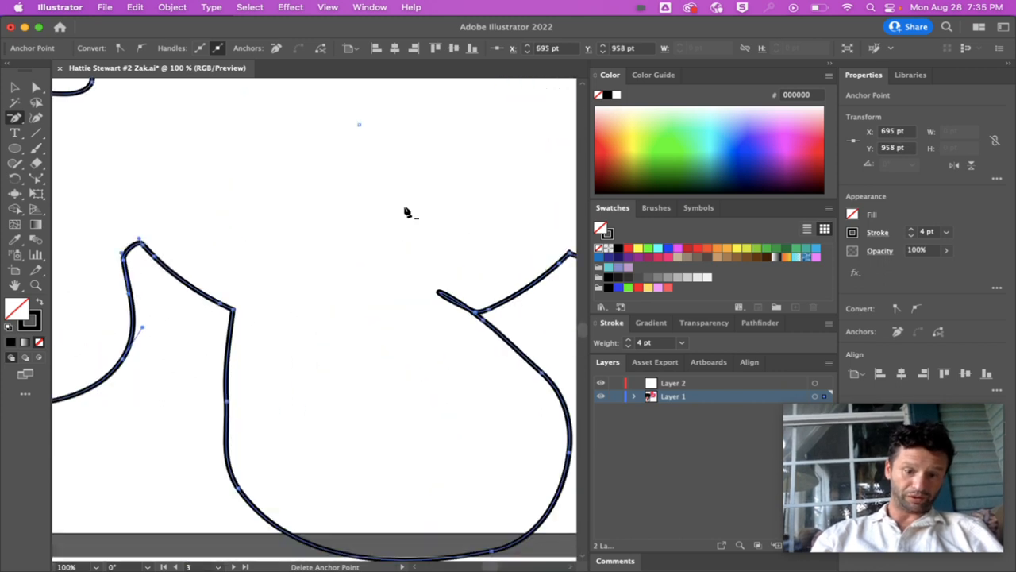
scroll(405, 211, up, 5)
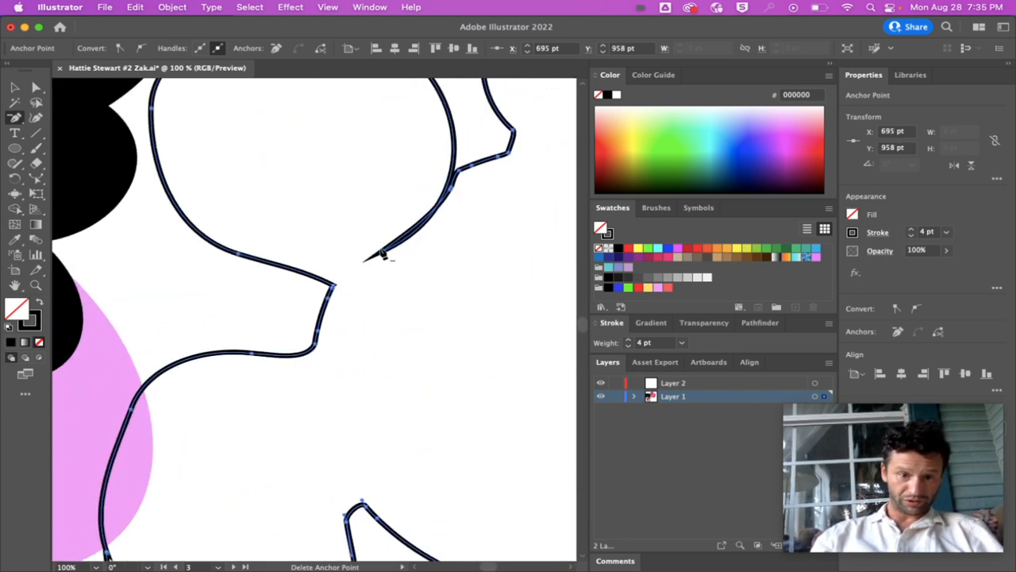
click(382, 254)
scroll(442, 235, up, 5)
scroll(442, 235, right, 10)
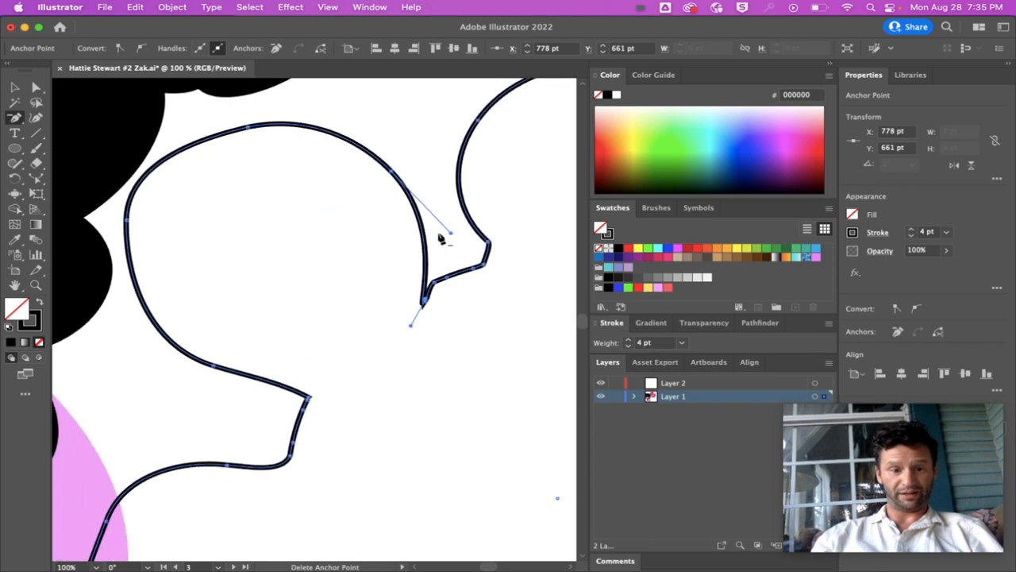
Swap the flower's fill and stroke to give it a solid black fill without stroke, and deselect it
scroll(442, 239, right, 3)
scroll(441, 238, down, 3)
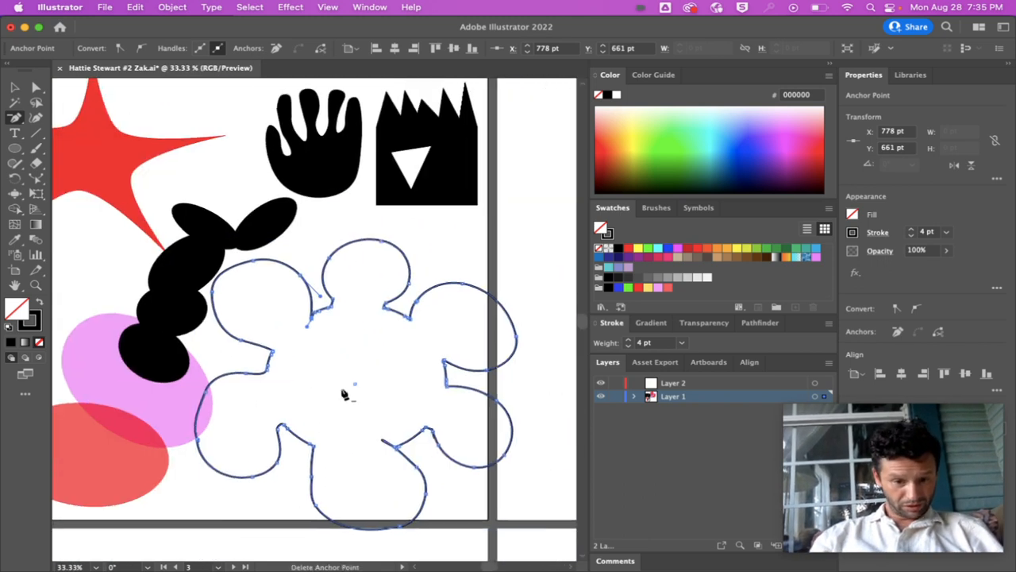
click(41, 302)
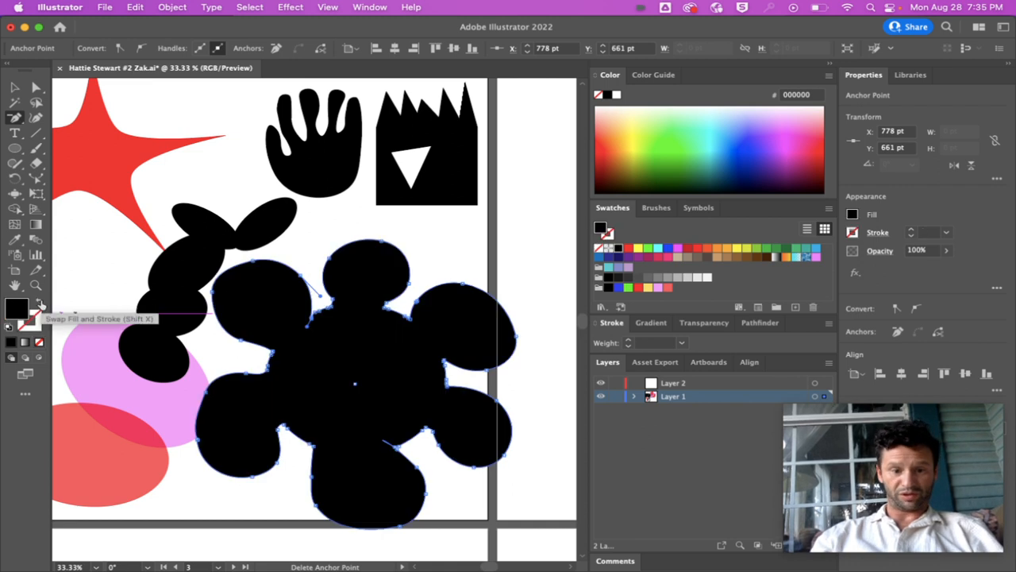
click(474, 238)
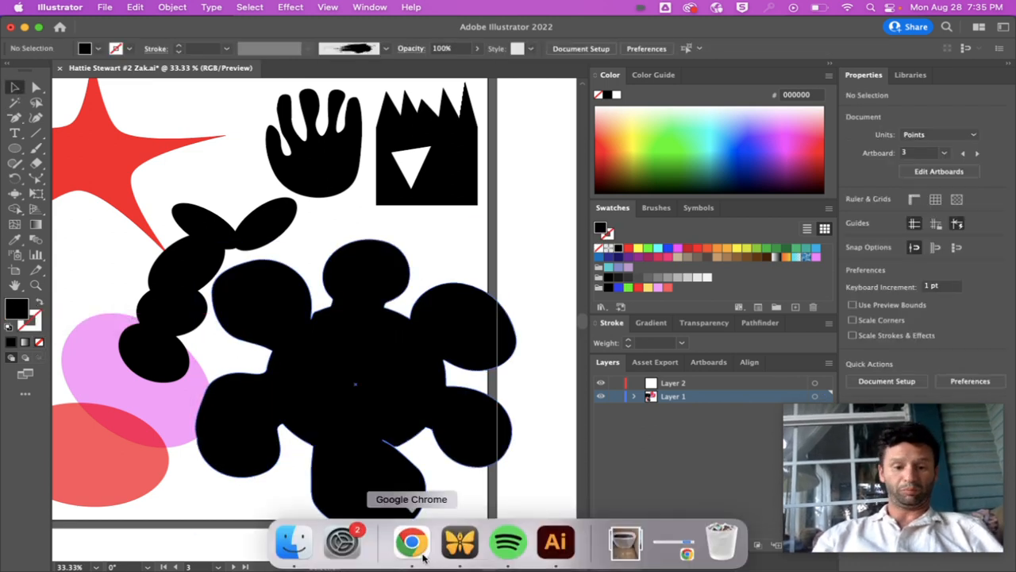
Switch to Chrome to review the reference artwork in the Illustrator Lesson #4 slide, and return to Illustrator
click(422, 556)
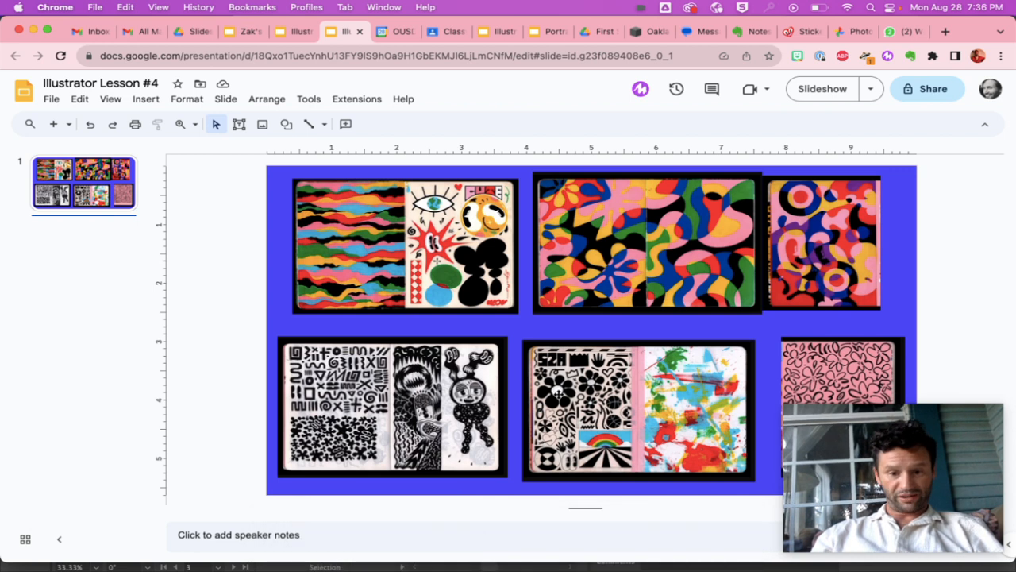
mouse_move(508, 556)
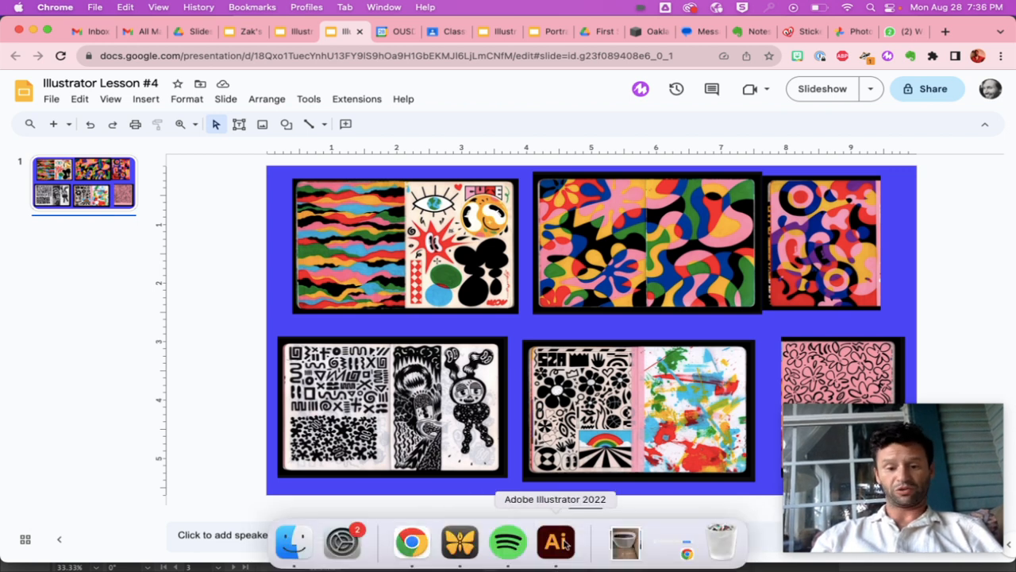
click(560, 541)
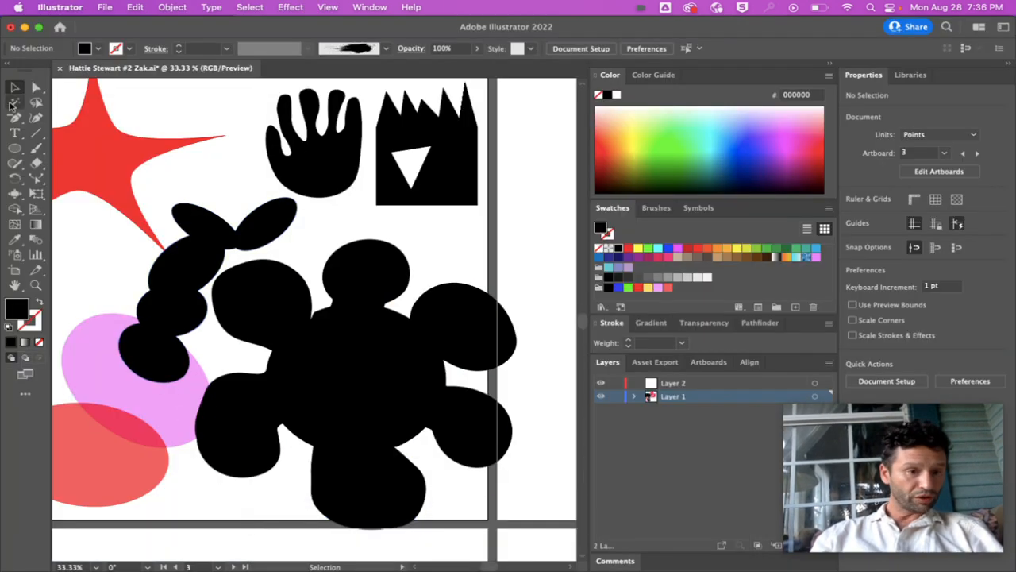
Draw an ellipse about 274 by 223 pt with white fill FFFFFF and no stroke in the flower's center
click(15, 147)
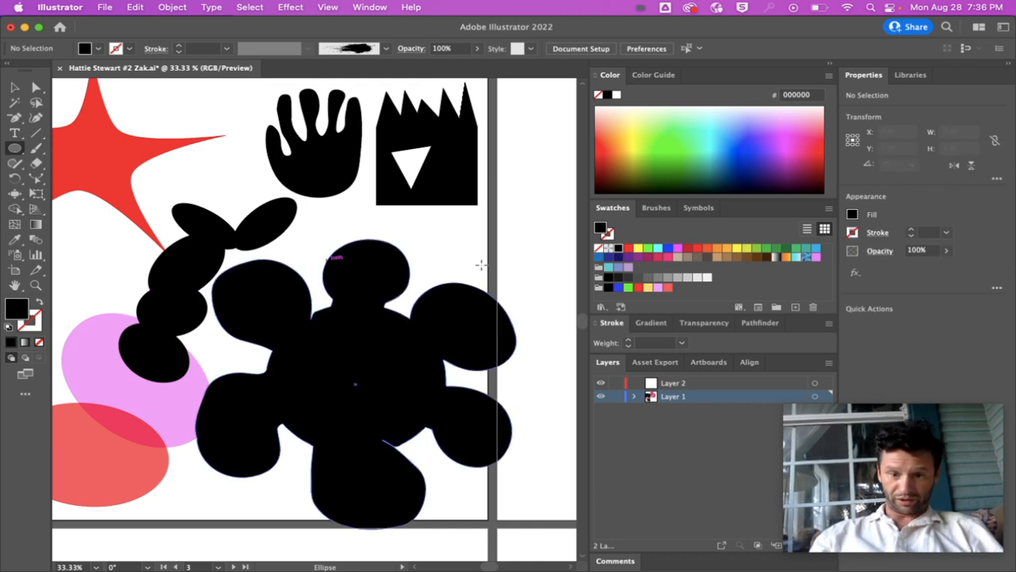
click(706, 277)
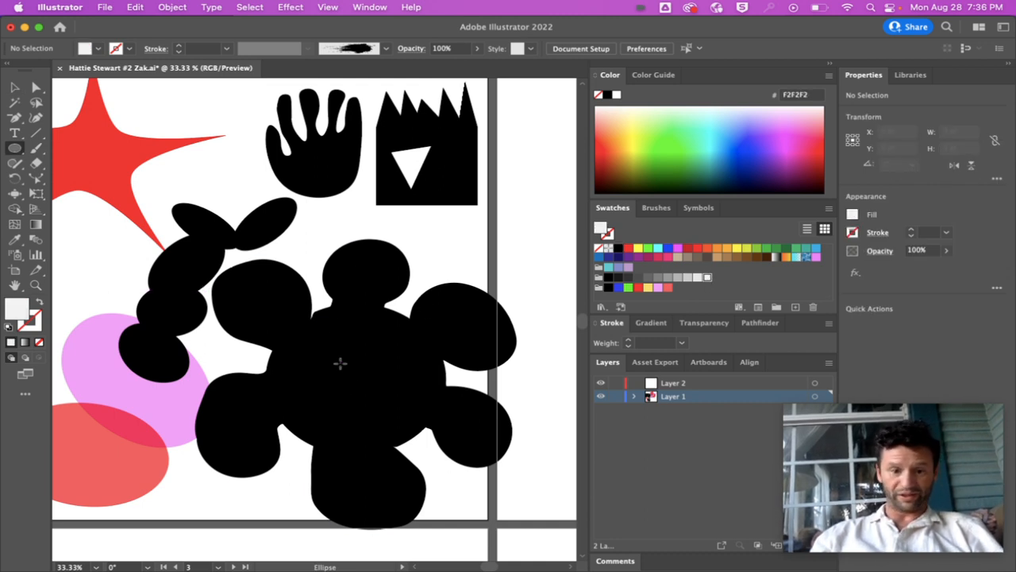
double_click(601, 230)
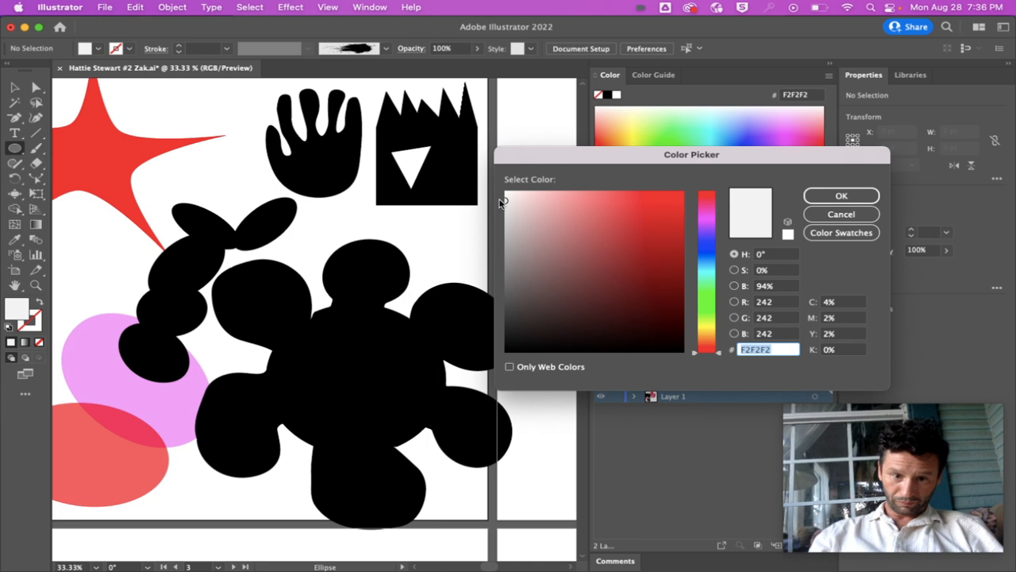
text(FFFFFF)
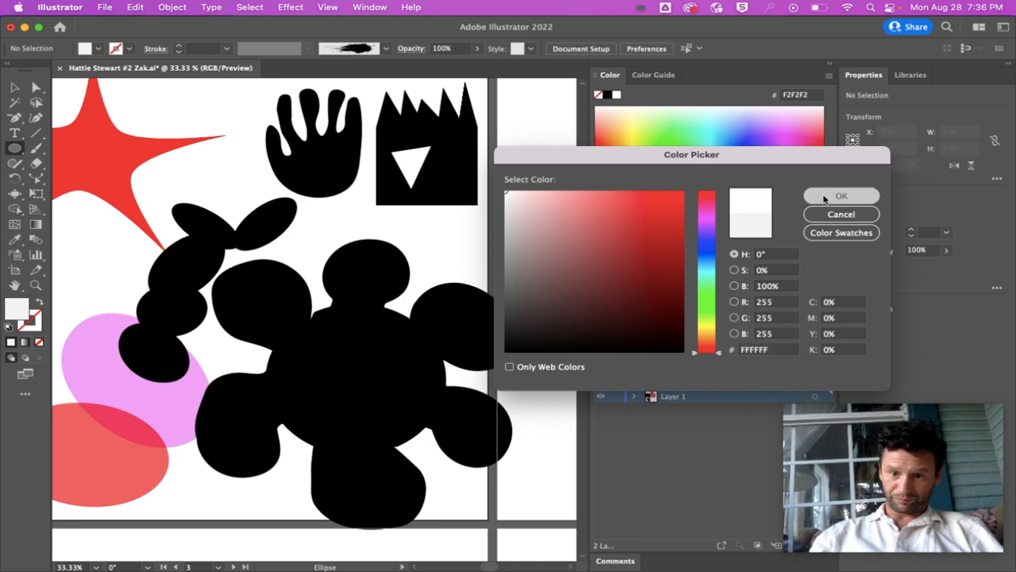
click(841, 195)
drag(306, 347, 421, 431)
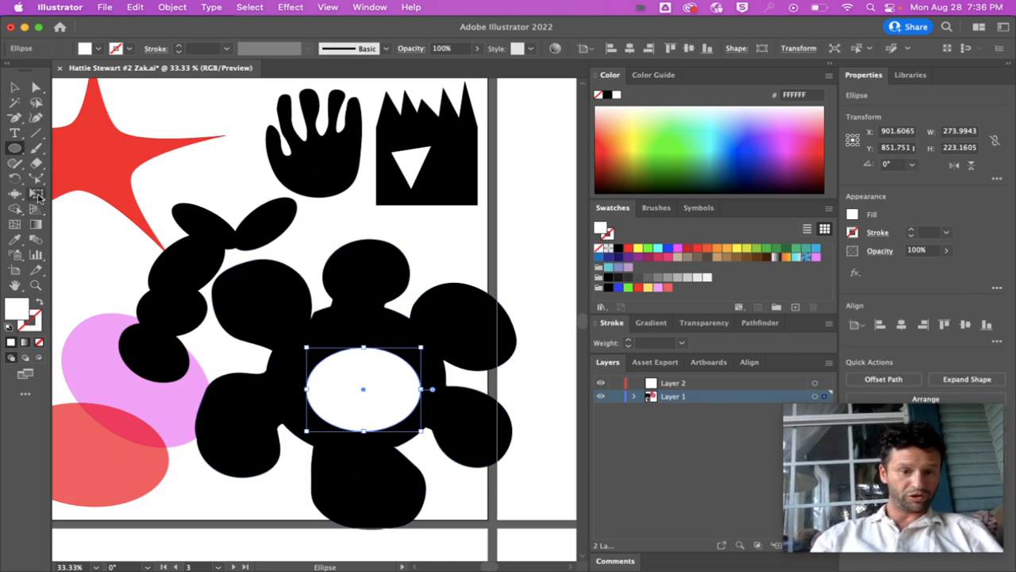
Flare the right side of the white ellipse with Free Transform's Perspective Distort and move it up toward the flower's middle
click(37, 194)
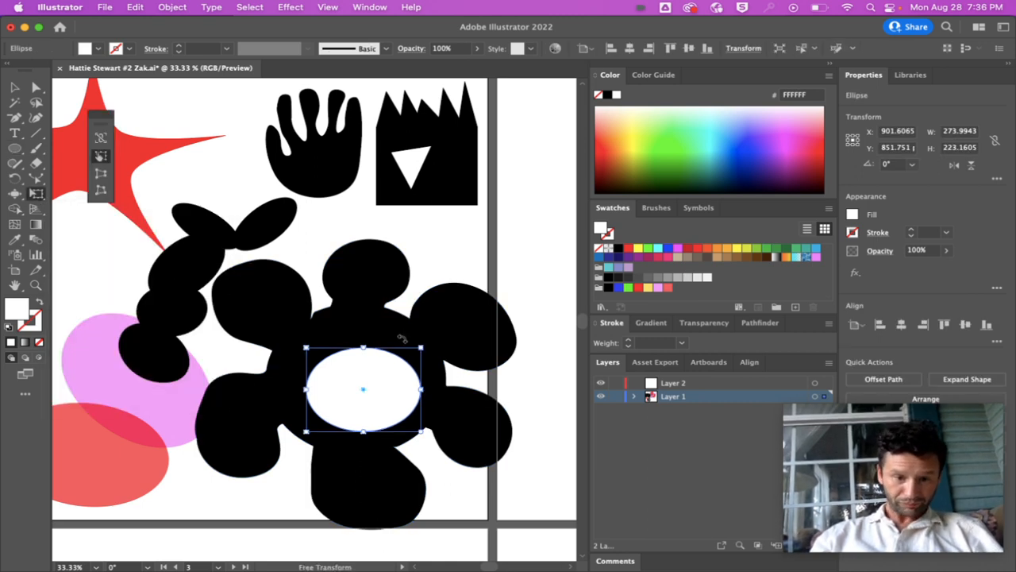
click(101, 175)
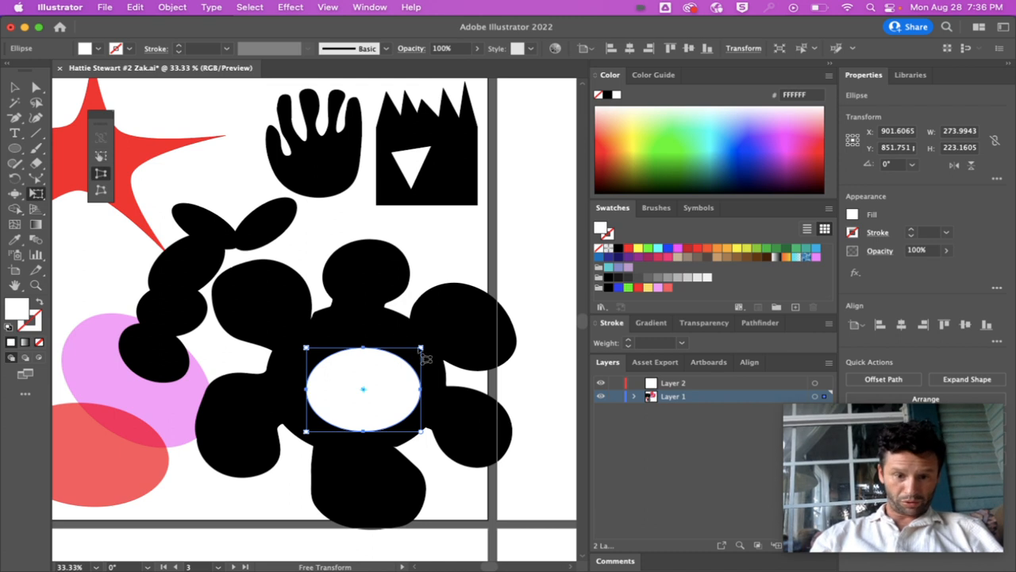
mouse_move(421, 349)
mouse_down()
mouse_move(438, 337)
mouse_move(468, 349)
mouse_move(445, 330)
mouse_move(448, 342)
mouse_move(436, 340)
mouse_up()
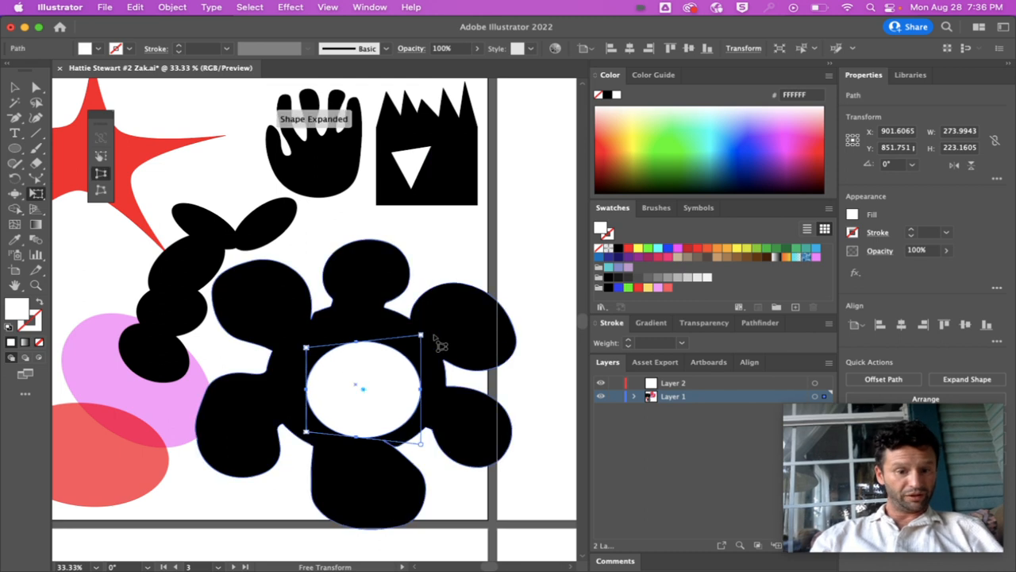
drag(391, 389, 394, 376)
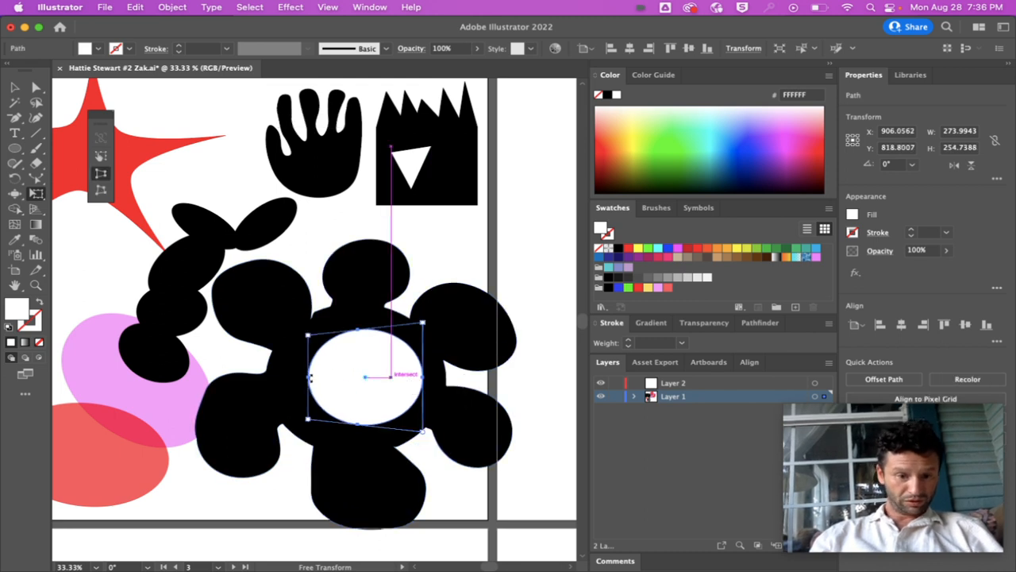
drag(308, 377, 288, 377)
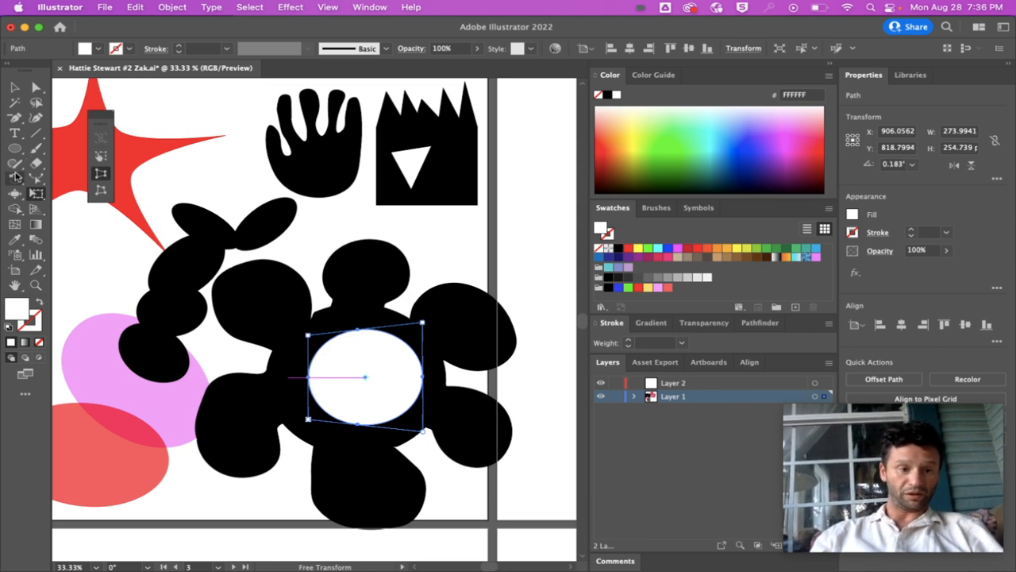
Stretch the white ellipse to about 316 pt wide with Free Transform, and tilt it about 8° within the flower's center
drag(15, 178, 50, 192)
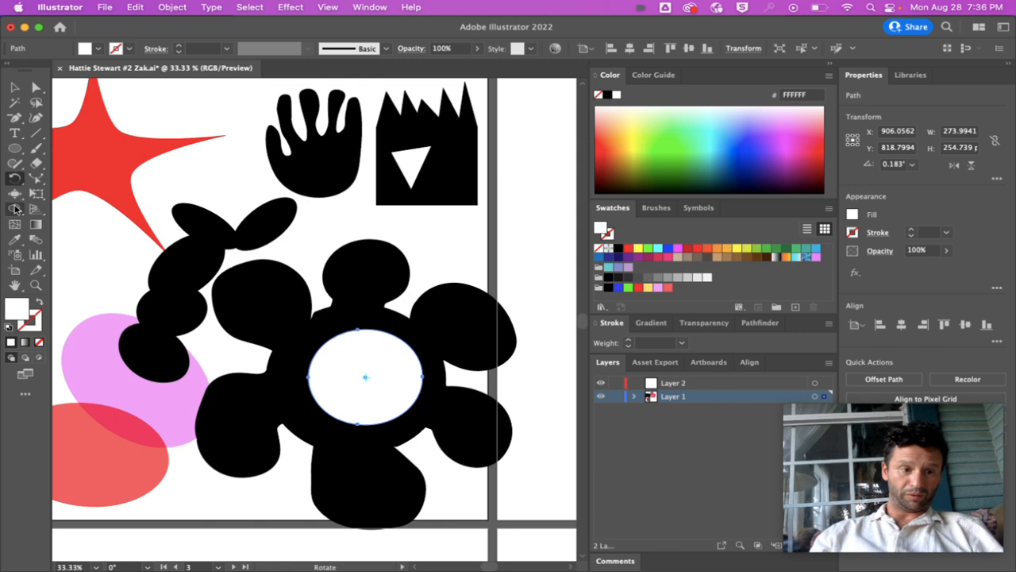
drag(15, 198, 16, 200)
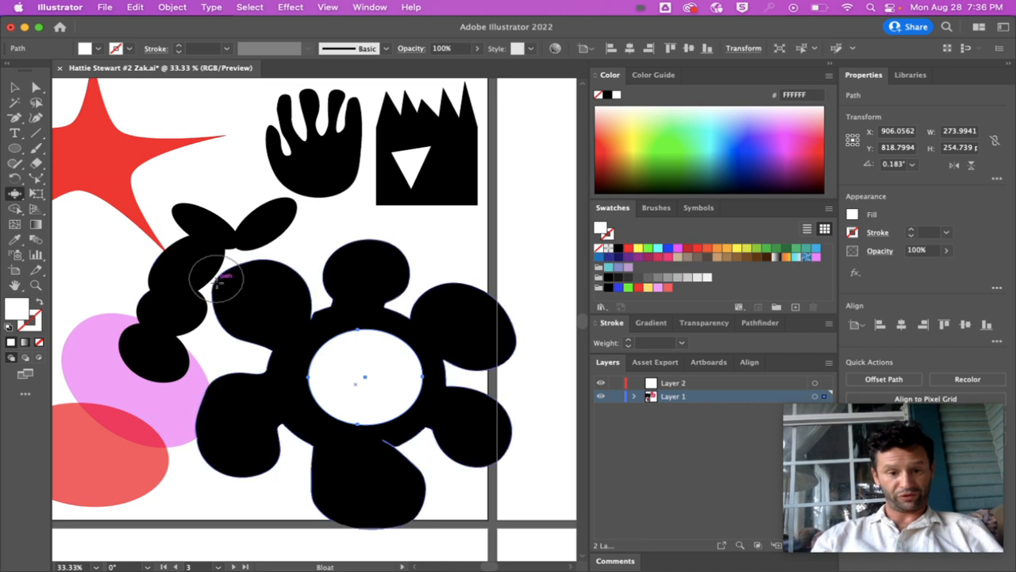
click(35, 193)
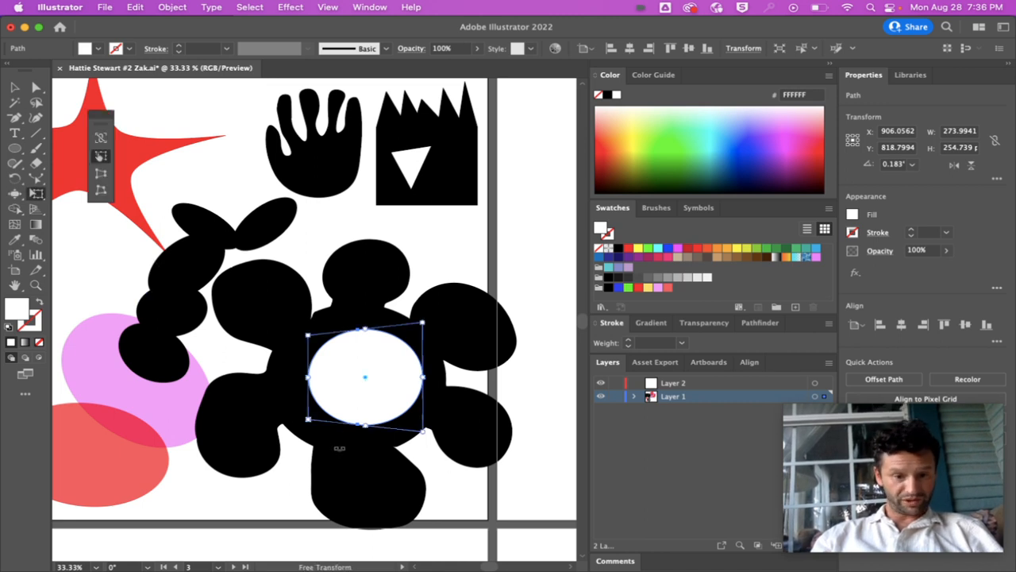
drag(305, 380, 290, 380)
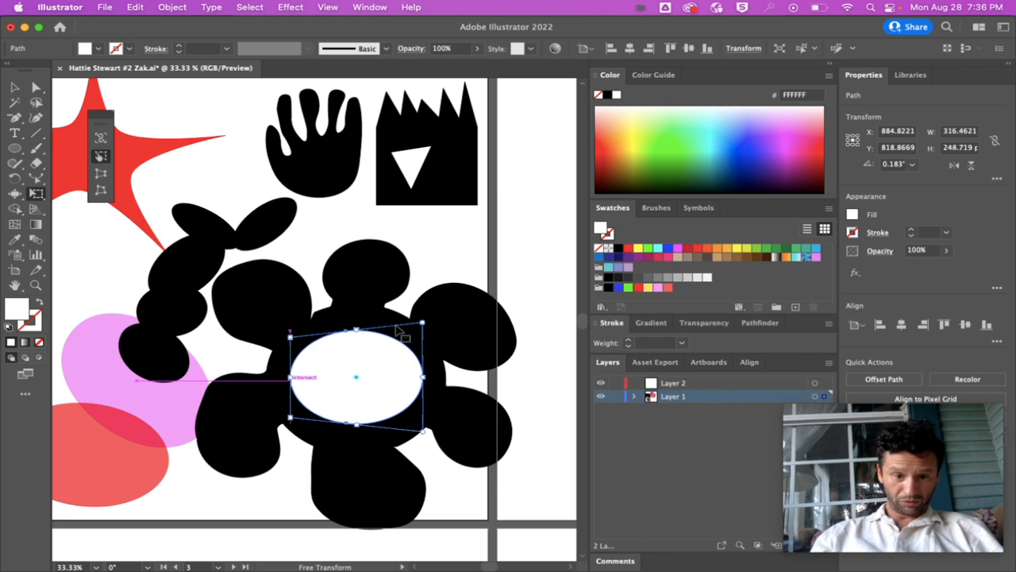
drag(400, 318, 401, 307)
mouse_move(391, 385)
mouse_down()
mouse_move(399, 382)
mouse_move(398, 391)
mouse_up()
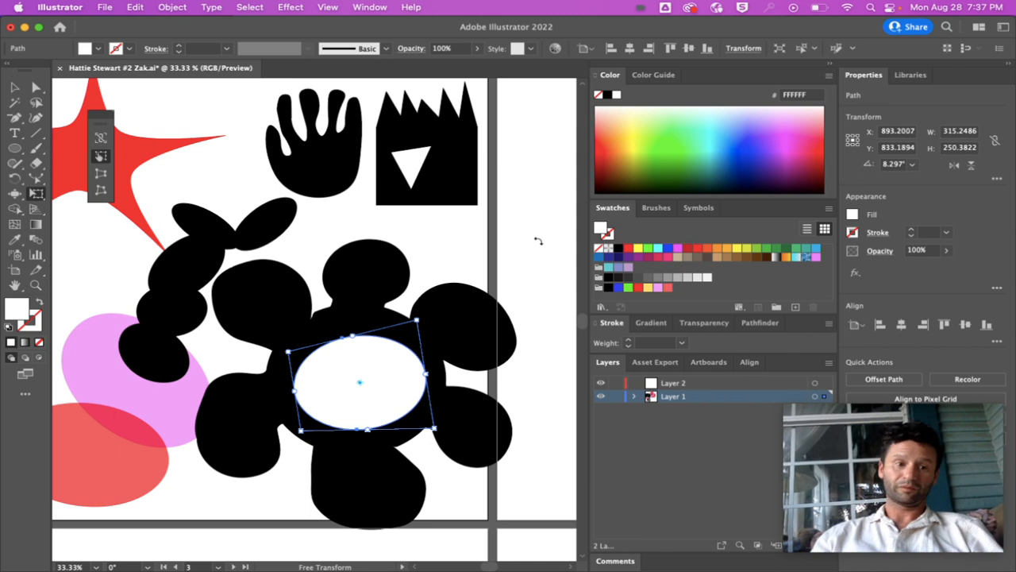
click(411, 545)
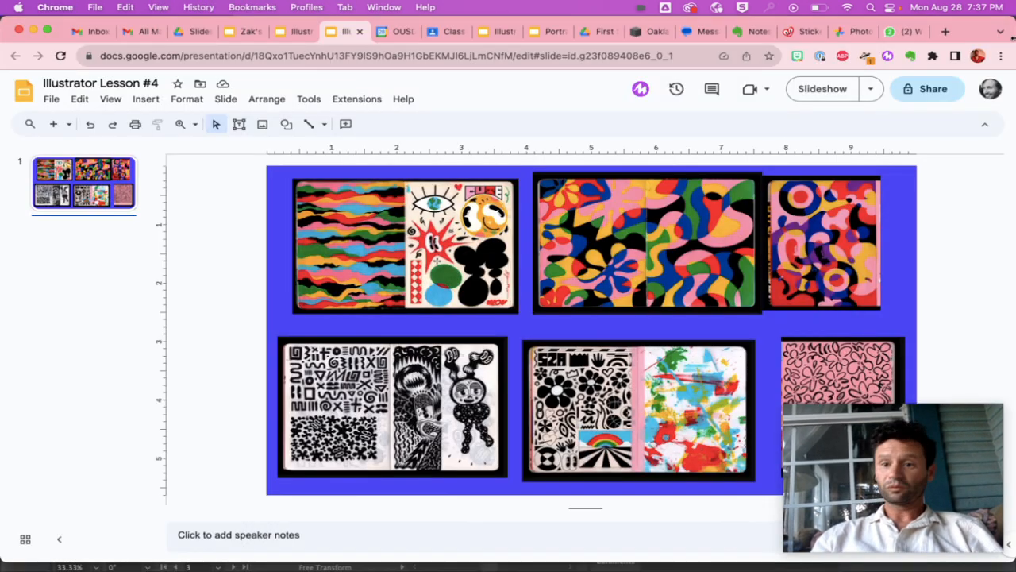
key(ctrl+Up)
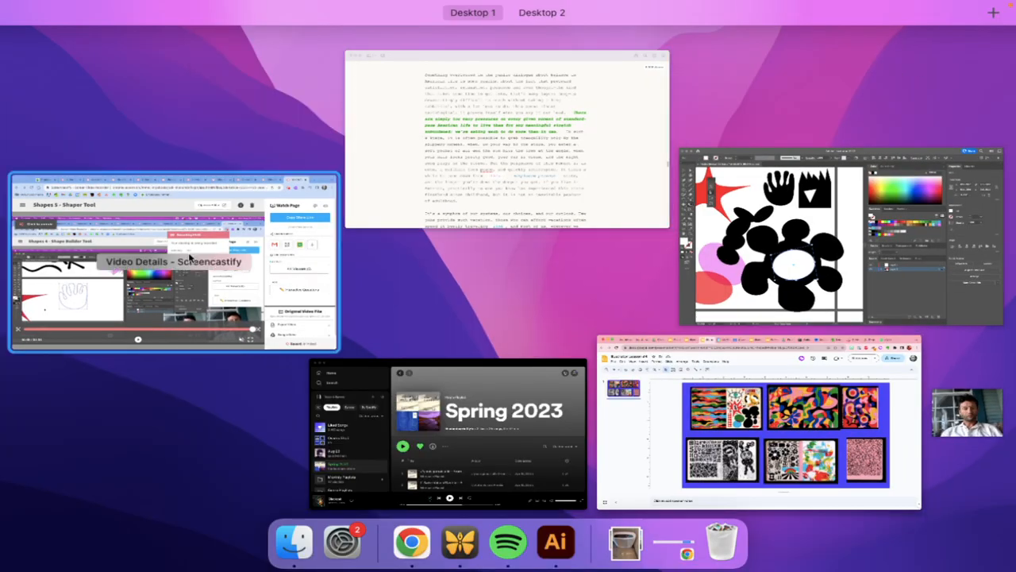
click(188, 257)
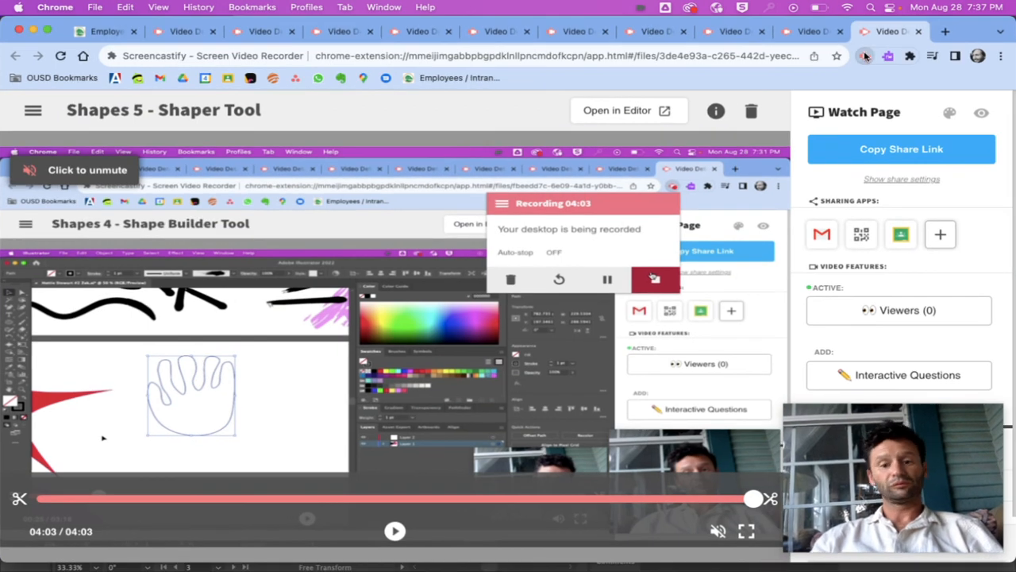
click(865, 56)
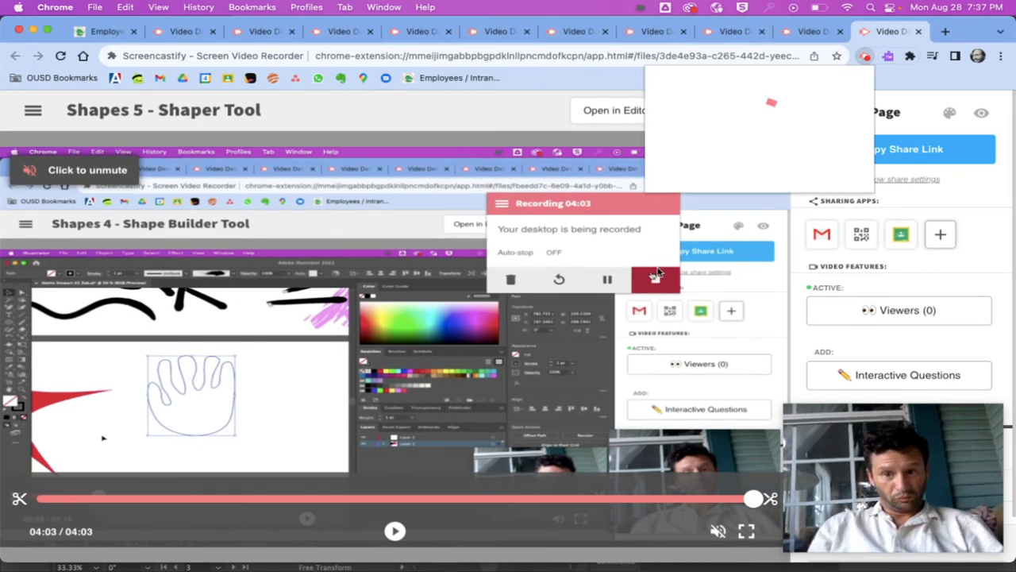